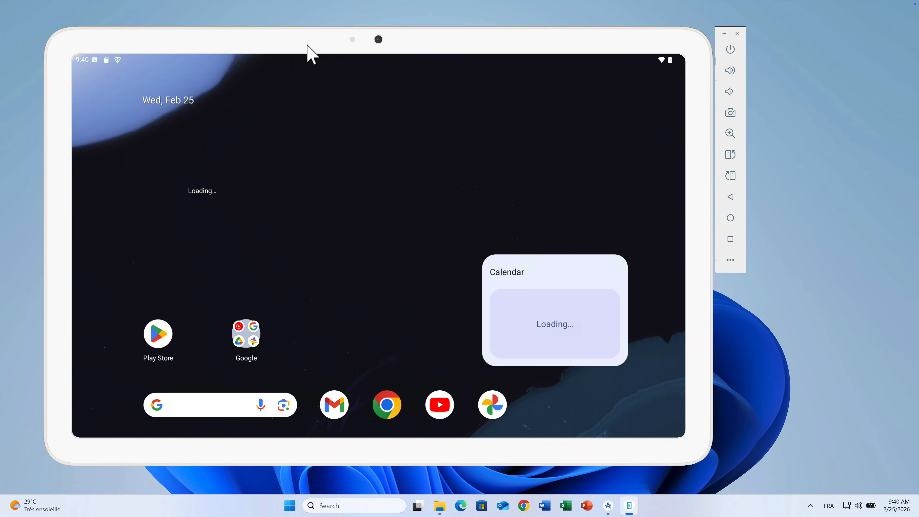
- Explore the Google Play Store screen and the taskbar in the Android tablet emulator, dismissing the Taskbar tips
click(168, 343)
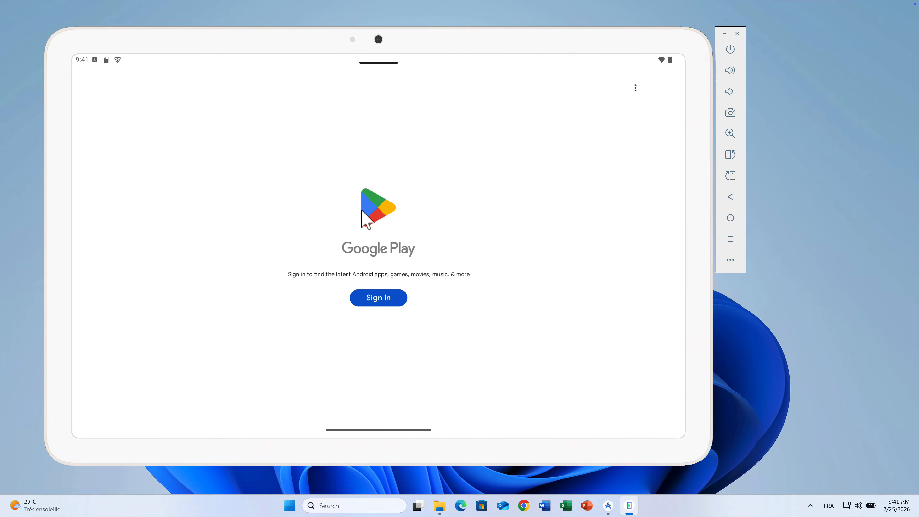
click(264, 406)
click(615, 253)
click(378, 63)
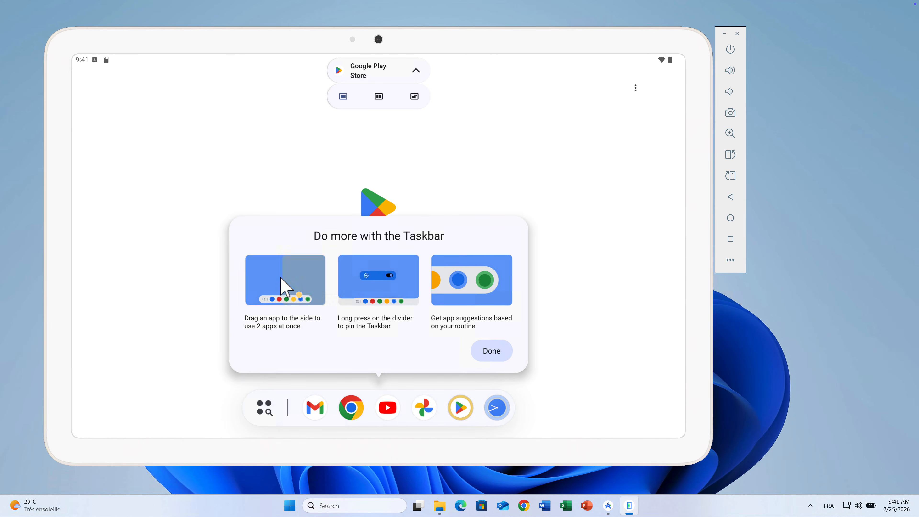
click(282, 279)
click(491, 350)
drag(347, 429, 345, 402)
click(235, 273)
mouse_move(264, 447)
mouse_down()
mouse_move(261, 399)
mouse_move(261, 441)
mouse_up()
click(375, 56)
click(376, 90)
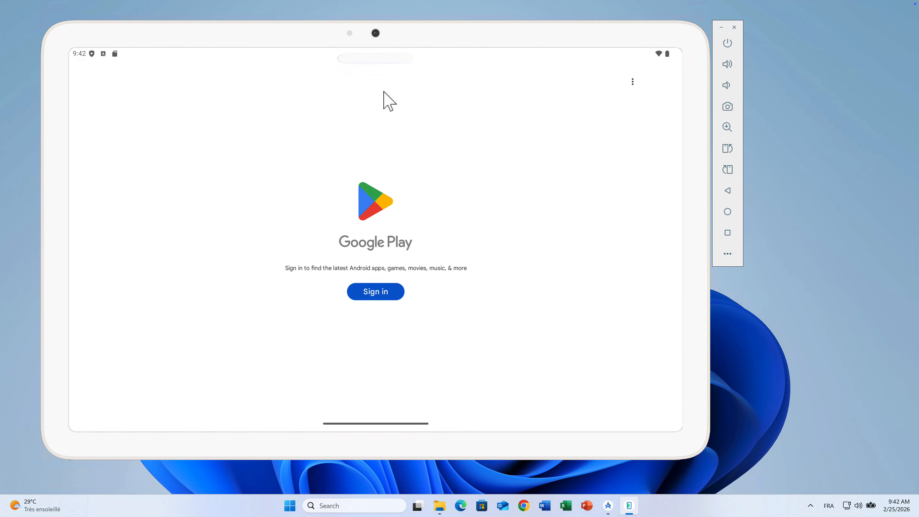
click(239, 327)
click(368, 281)
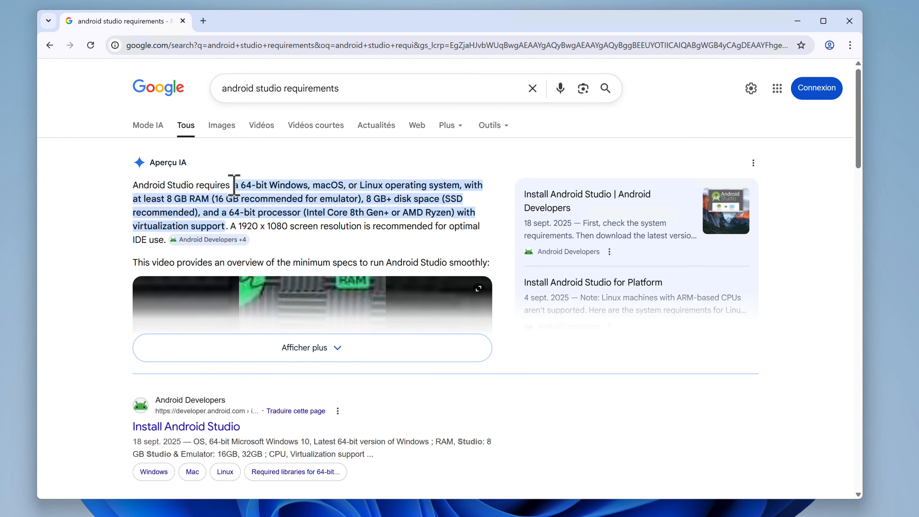
- Review the operating system and RAM requirements for Android Studio in the search overview
drag(279, 185, 359, 199)
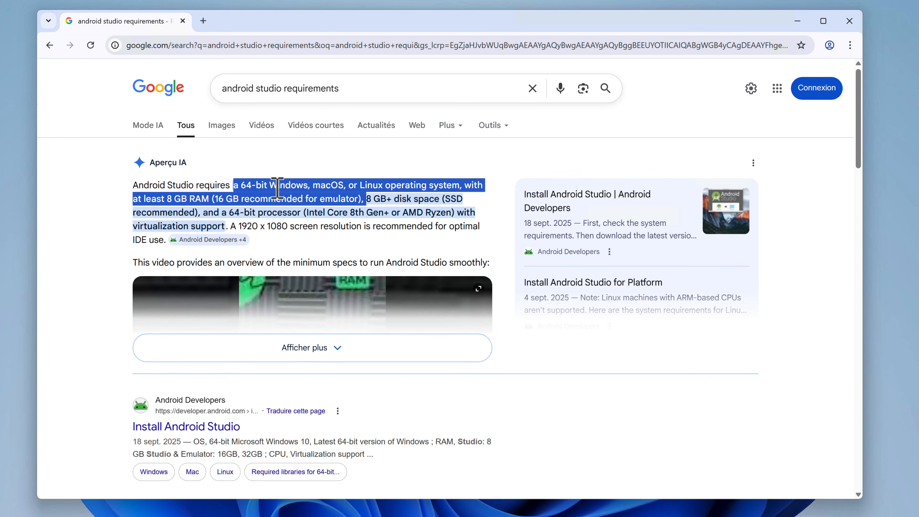
click(277, 188)
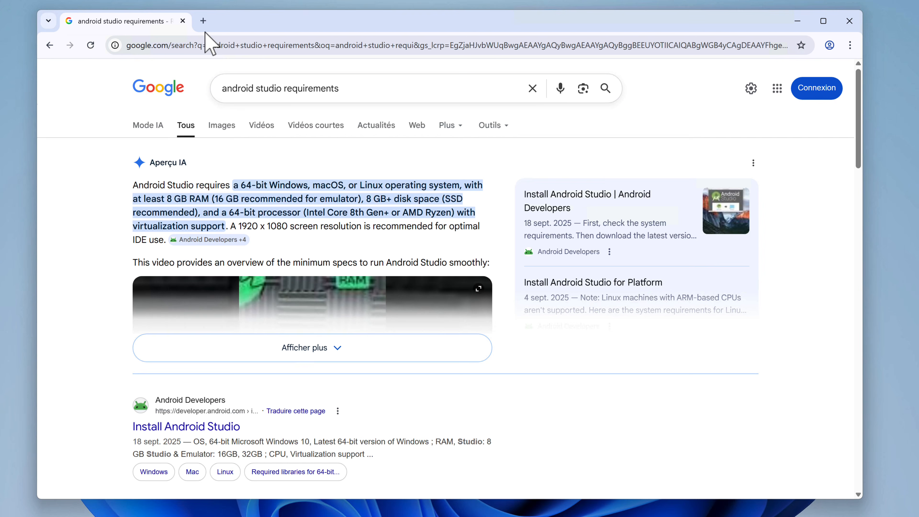
- Search the web in a new tab for "android studio download" and open the official Android Developers download page
click(203, 21)
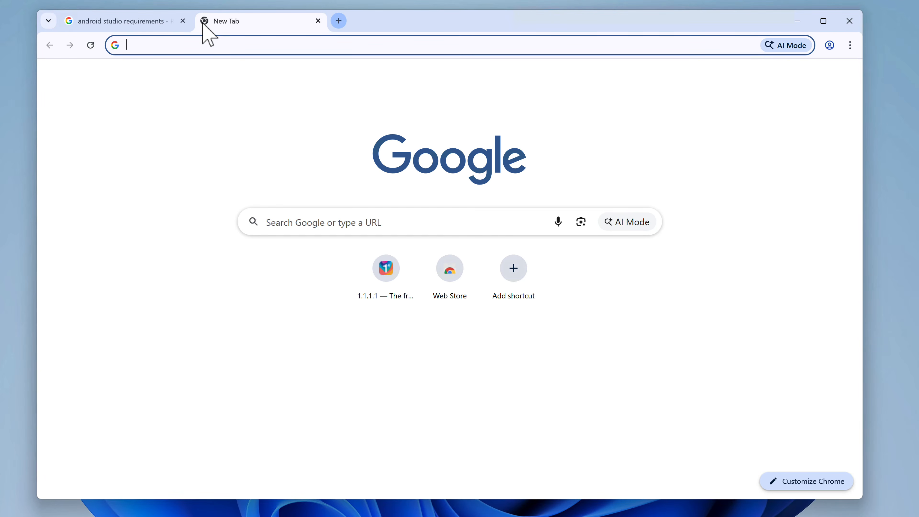
text(android studio download)
key(Return)
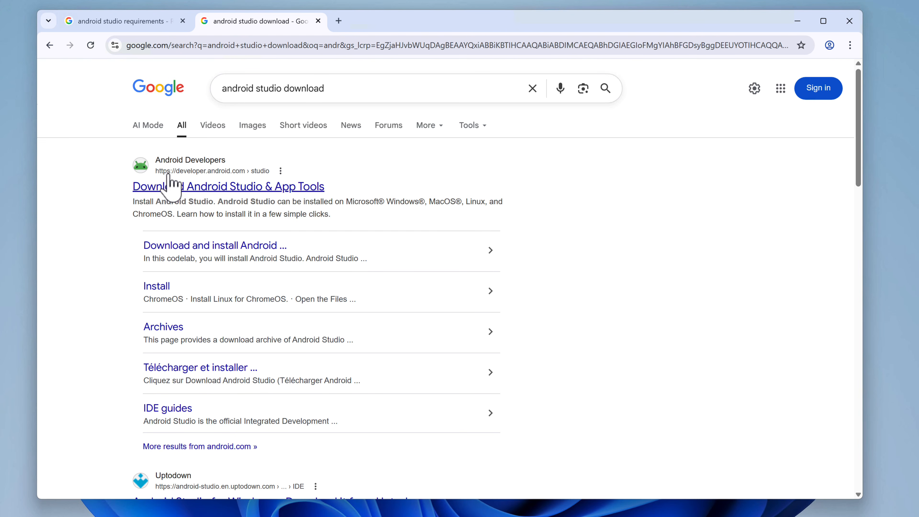
click(228, 187)
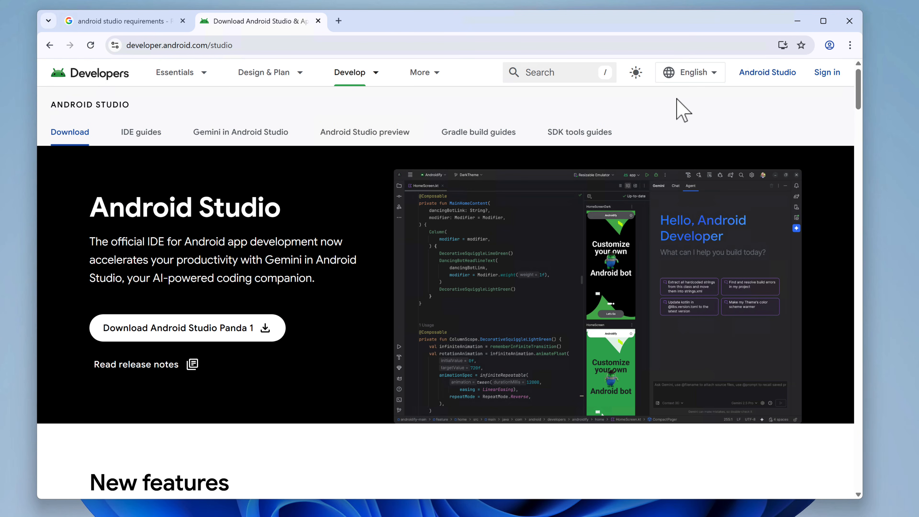
- Accept the terms and conditions, download Android Studio Panda 1 | 2025.3.1 Patch 1 for Windows, and check the download's progress
click(185, 335)
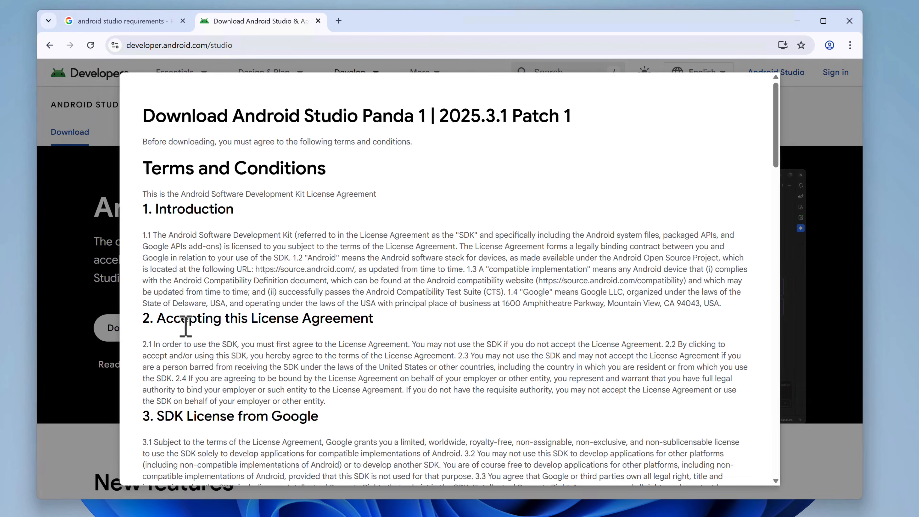
scroll(529, 302, down, 20)
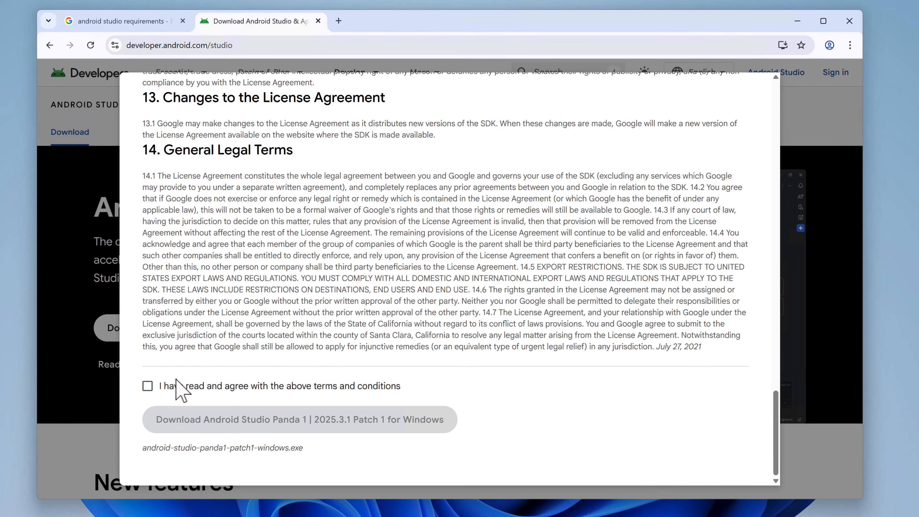
click(147, 386)
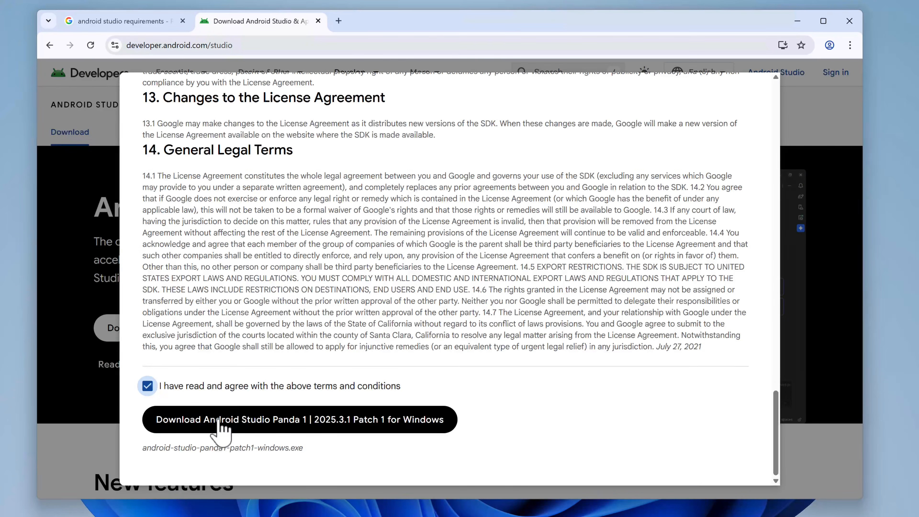
click(306, 422)
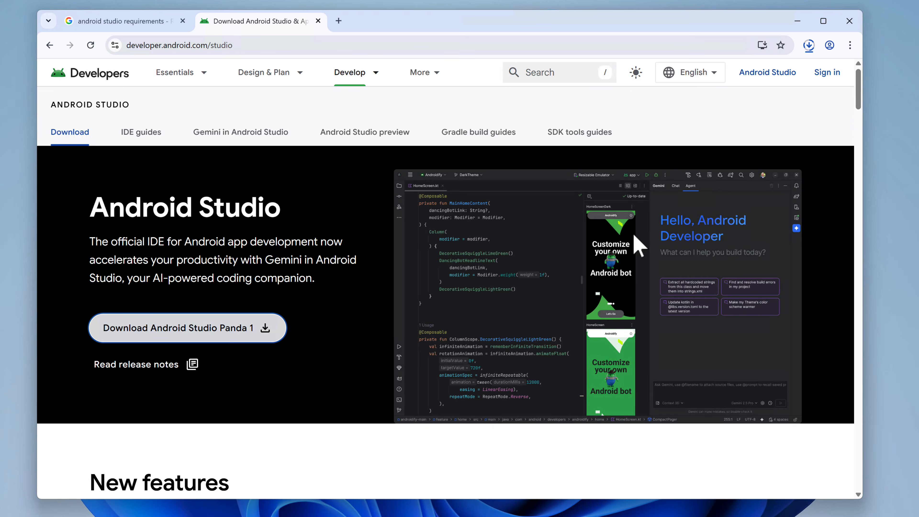
click(808, 45)
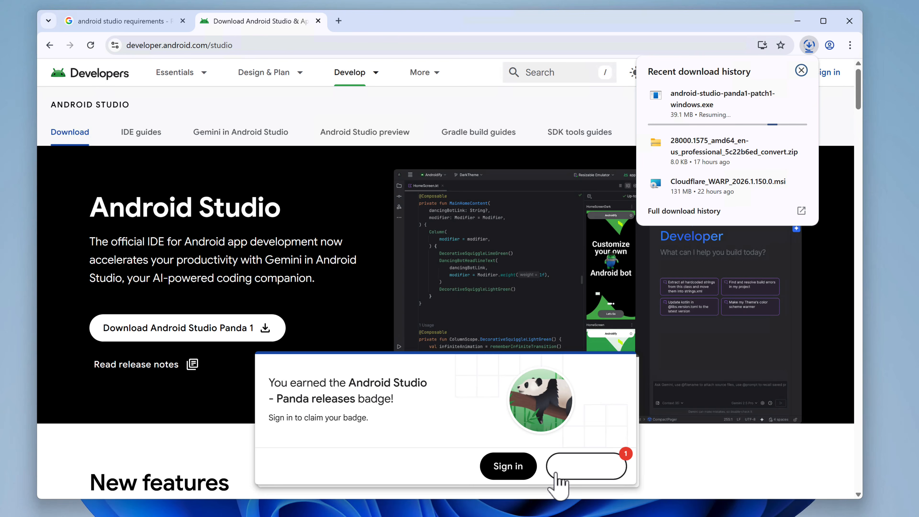
click(436, 107)
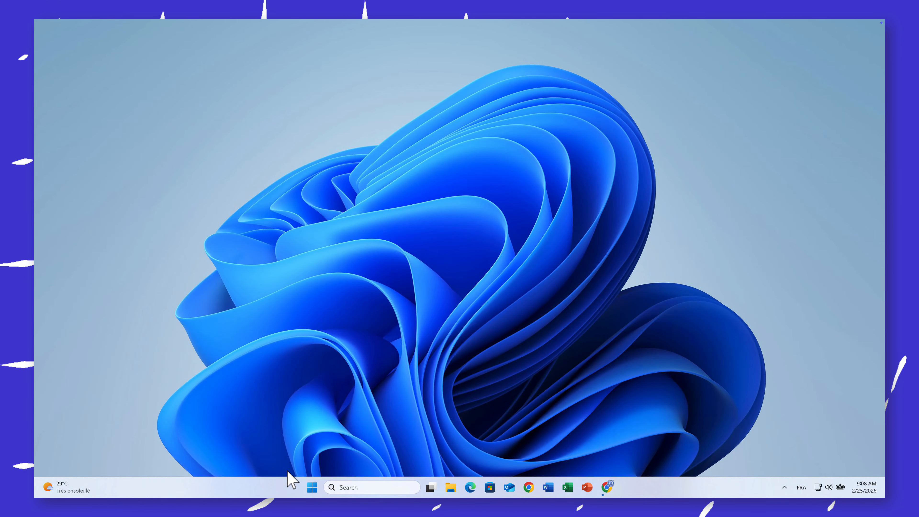
- Check the CPU's virtualization status in Task Manager's performance view, and close Task Manager
right_click(287, 486)
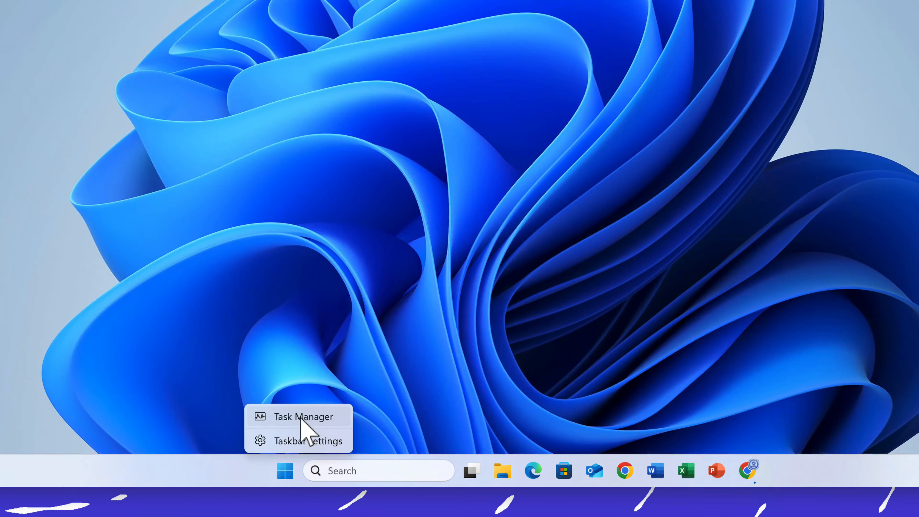
click(303, 420)
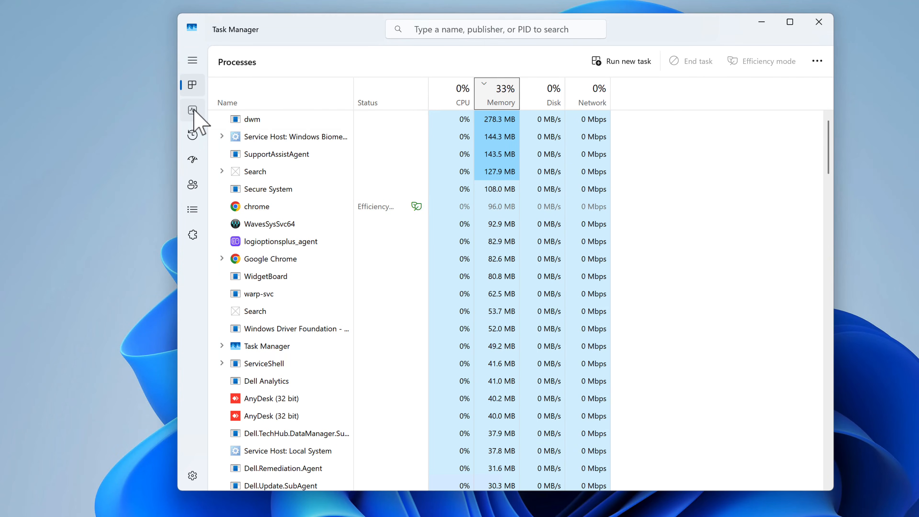
click(194, 110)
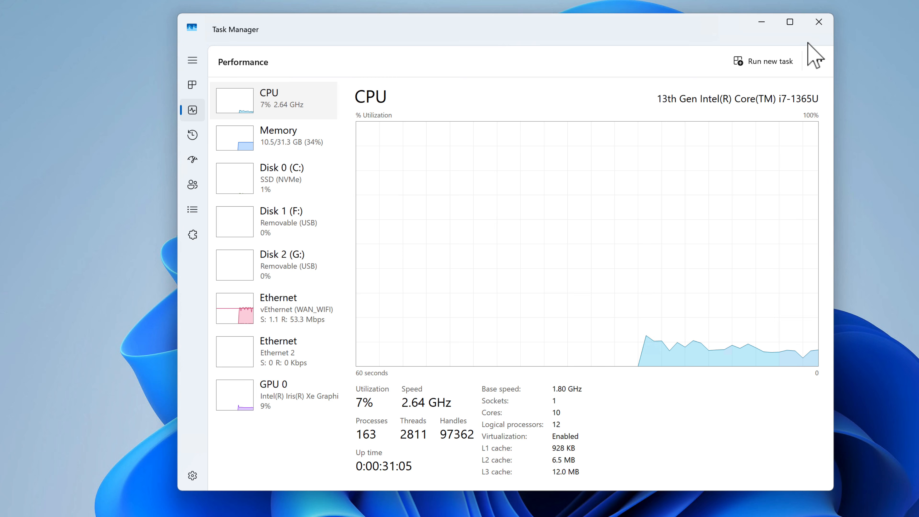
click(818, 23)
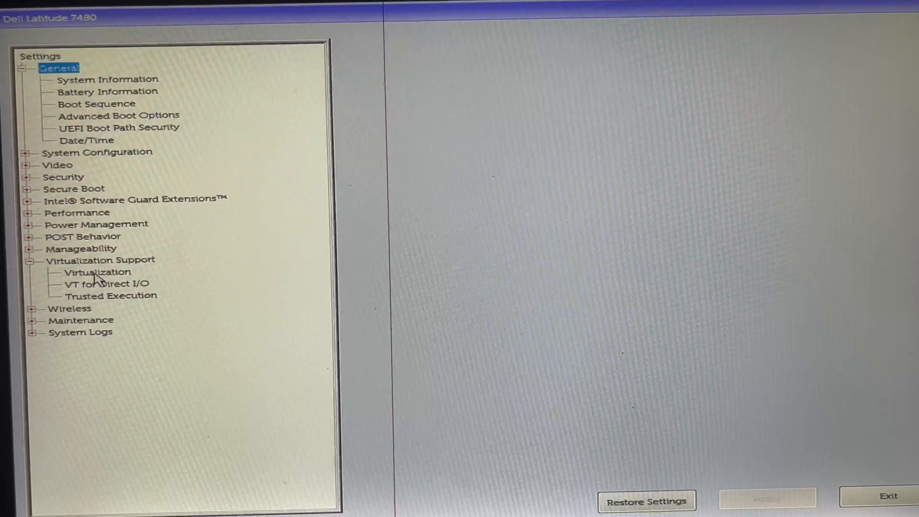
- Review the Virtualization, VT for Direct I/O and Trusted Execution settings under Virtualization Support in the BIOS setup
click(94, 272)
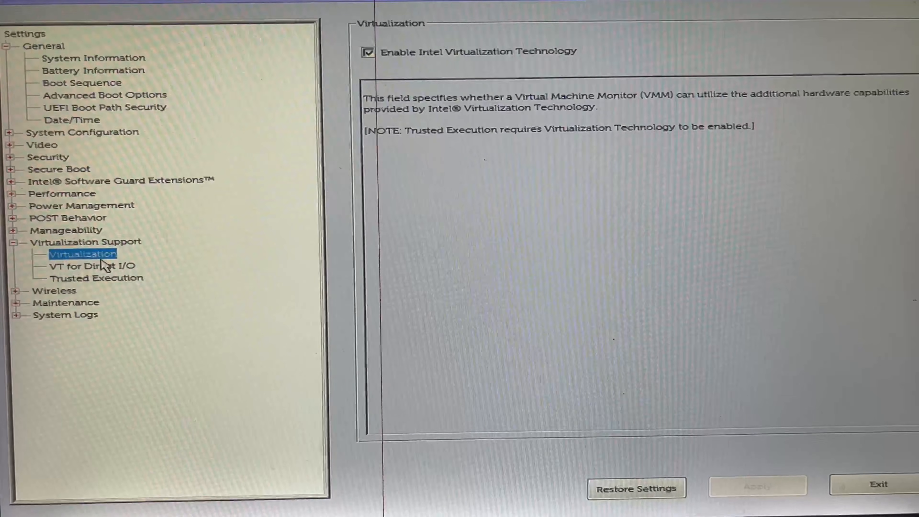
click(104, 266)
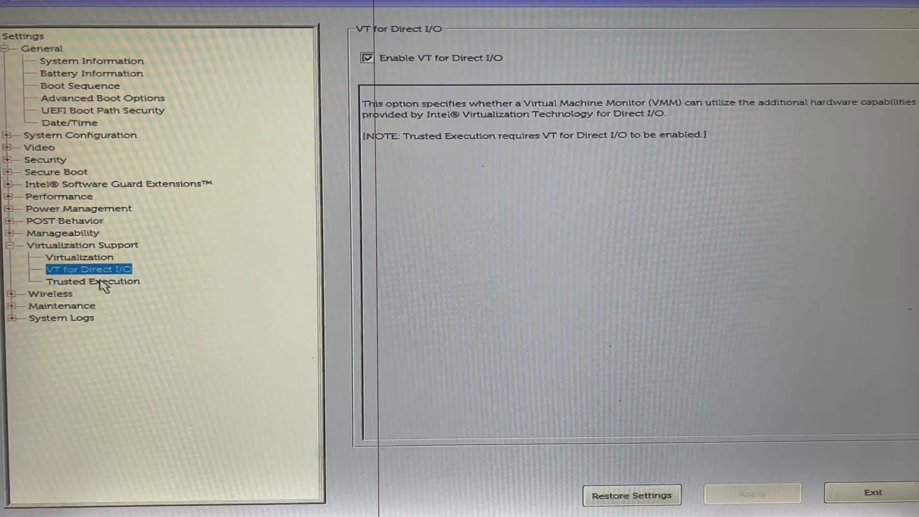
click(101, 285)
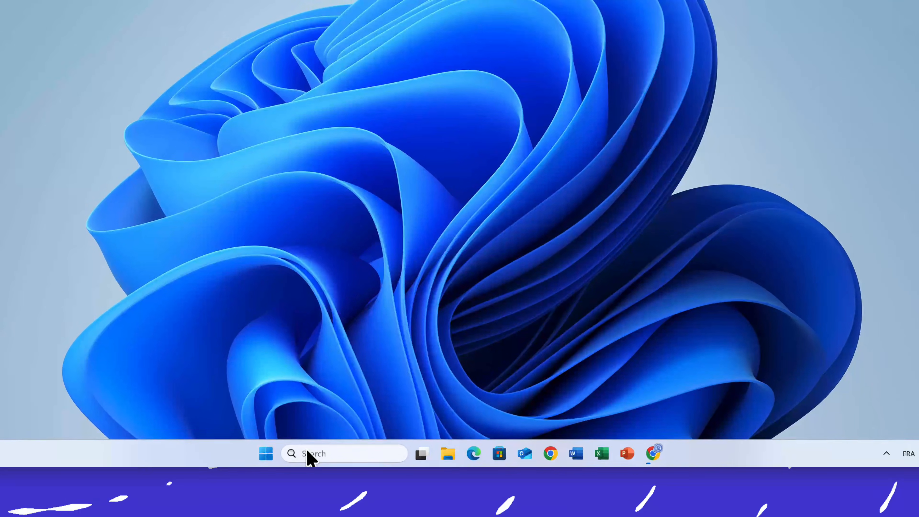
- Open the Windows Features dialog from Windows search and confirm it with Windows Hypervisor Platform enabled
click(314, 453)
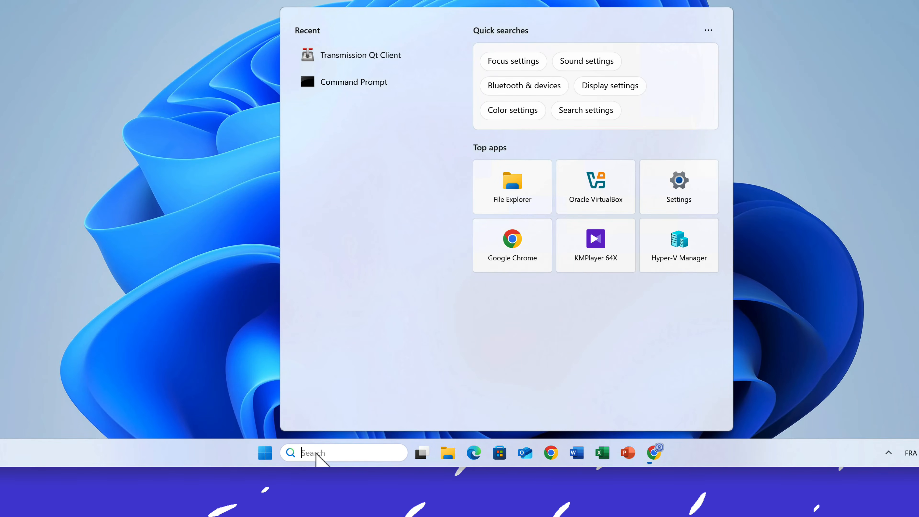
text(Windows PowerShell)
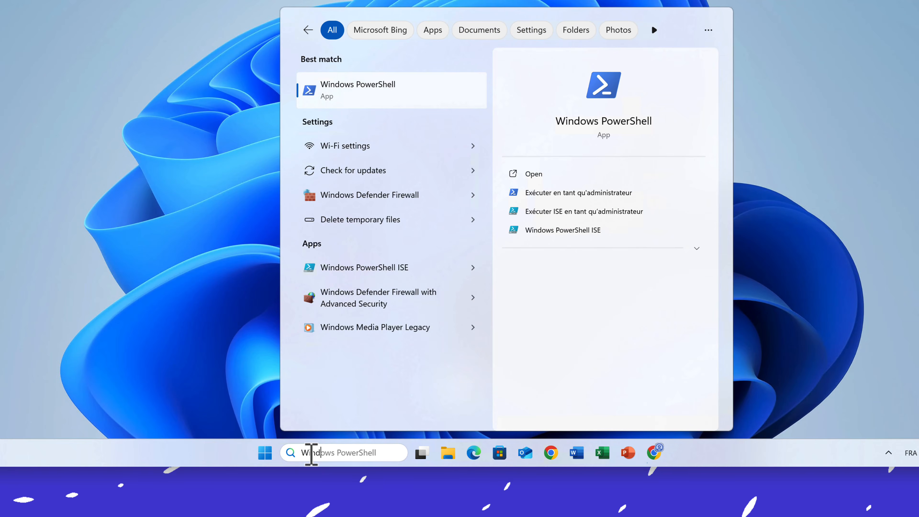
text(ows features)
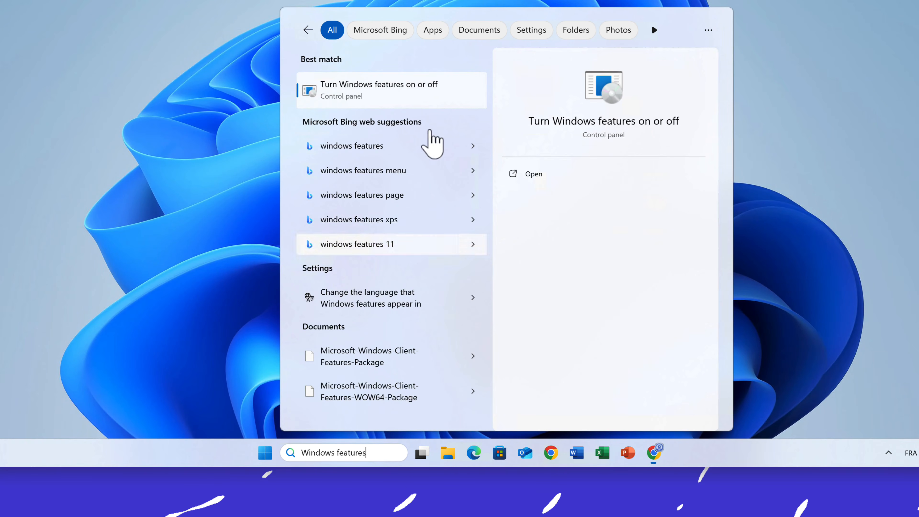
click(361, 95)
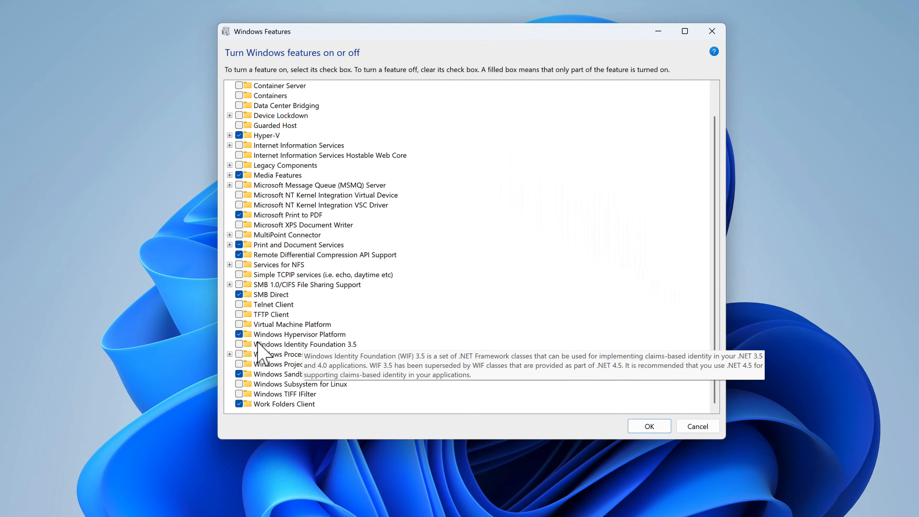
click(281, 334)
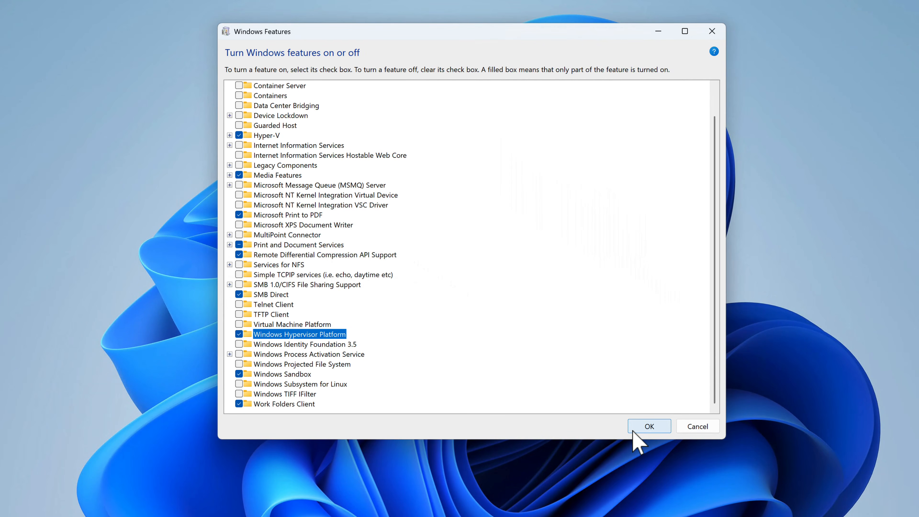
click(648, 432)
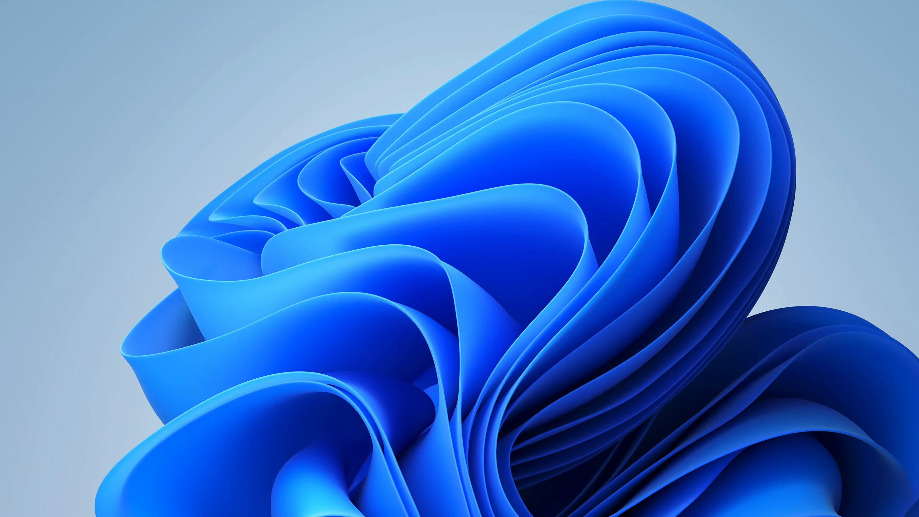
- Launch the android-studio-panda1-patch1-windows installer from the Downloads folder in File Explorer
key(super+e)
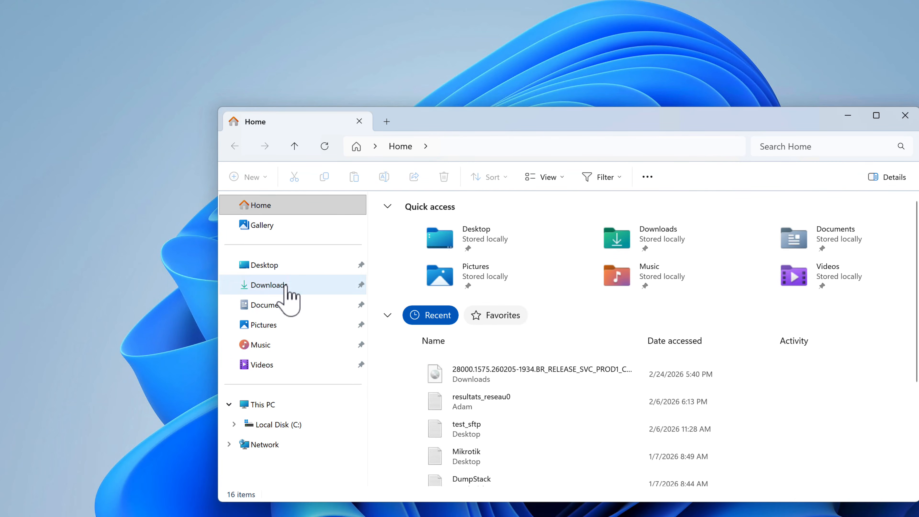
click(286, 286)
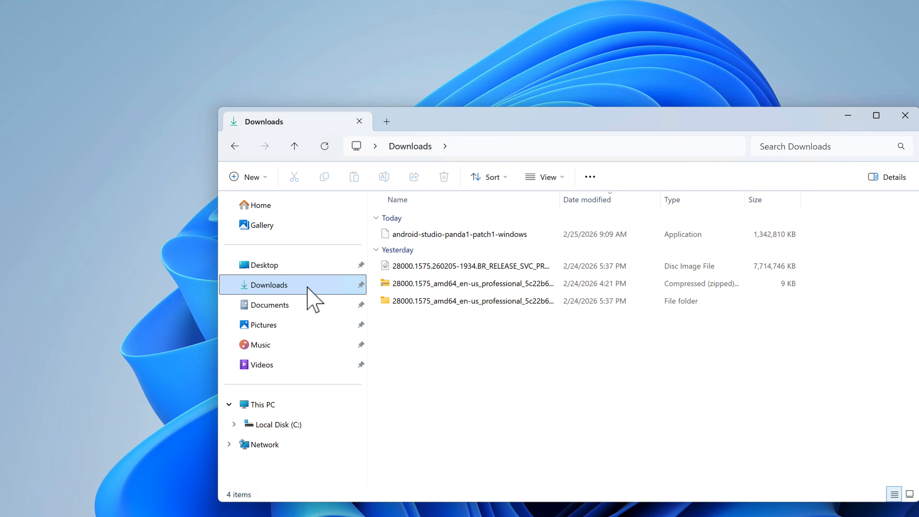
click(439, 234)
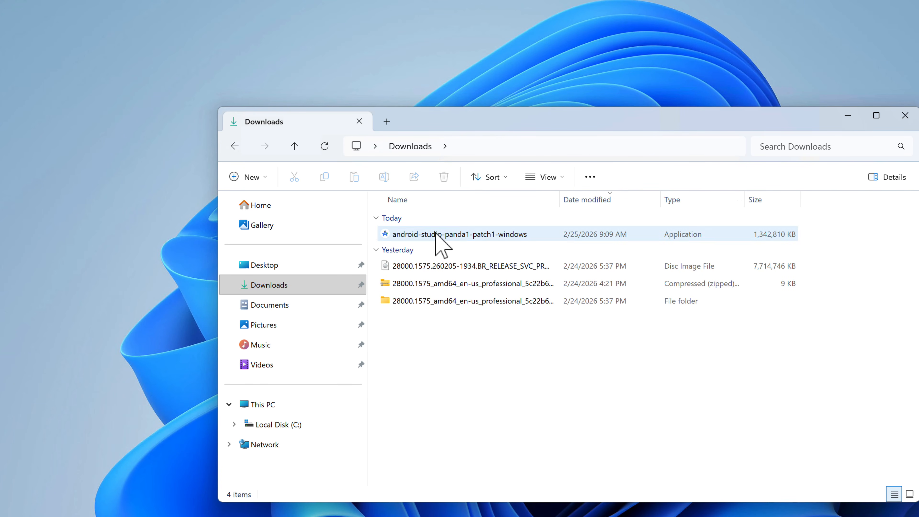
double_click(443, 234)
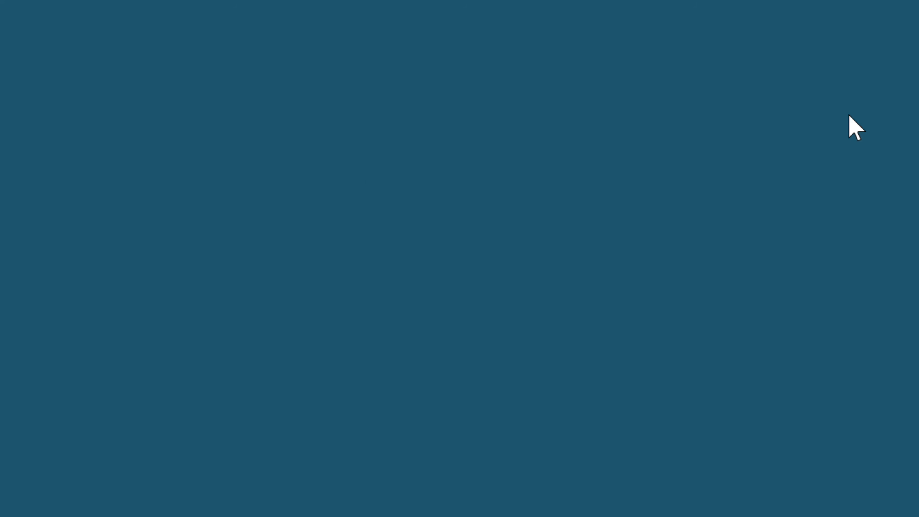
click(455, 372)
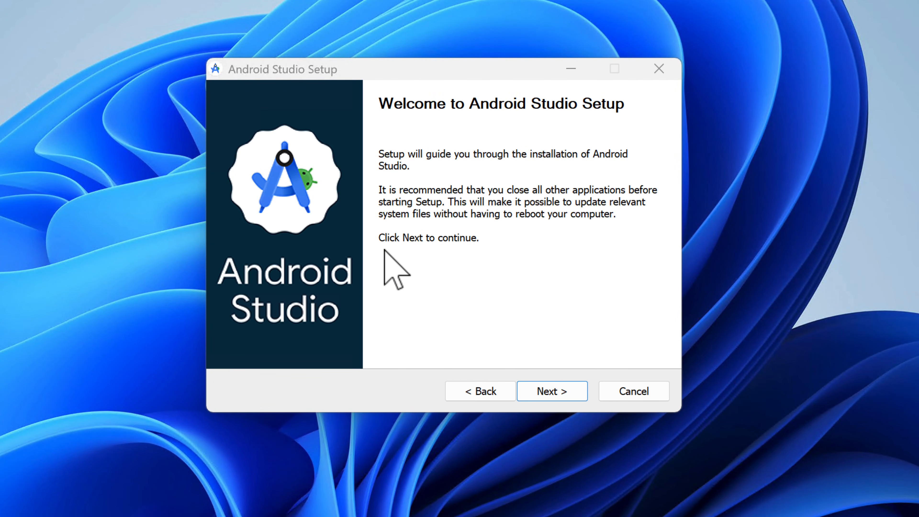
- Install Android Studio with the Android Virtual Device component included, proceeding through setup to its completion page
click(556, 385)
click(556, 387)
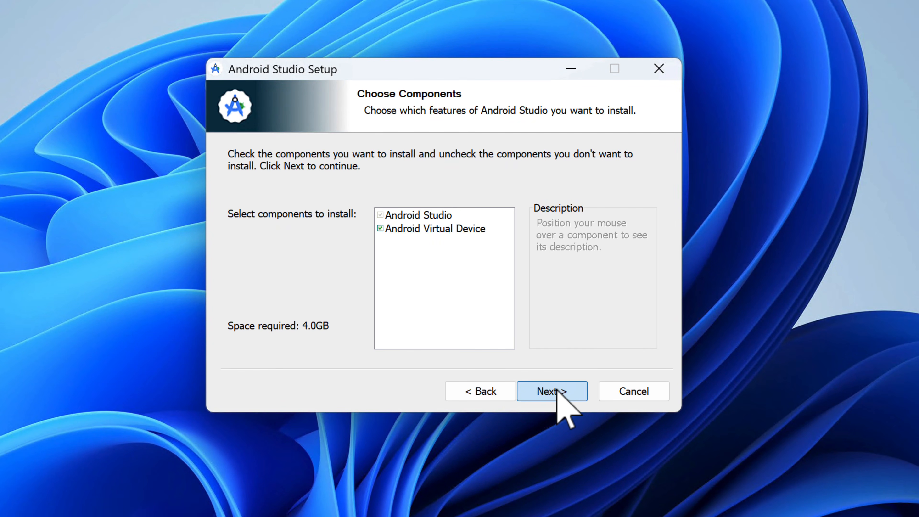
click(556, 387)
click(557, 390)
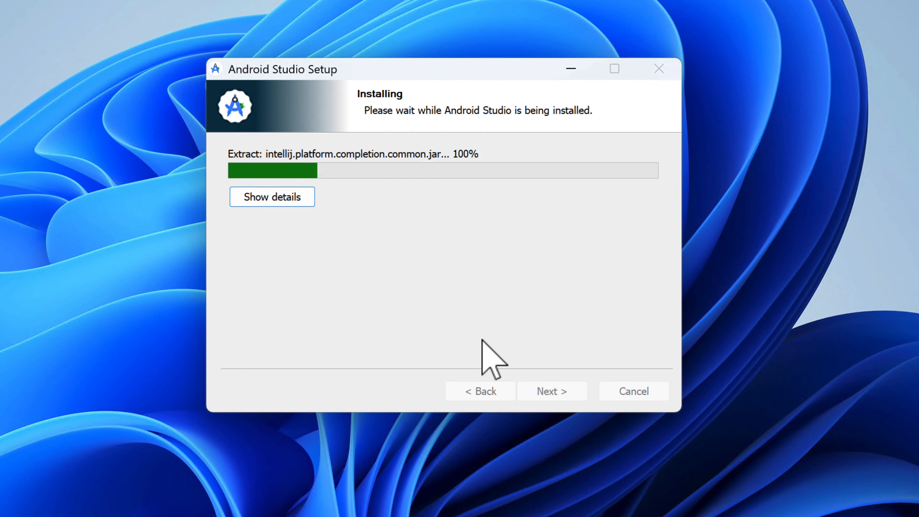
click(552, 391)
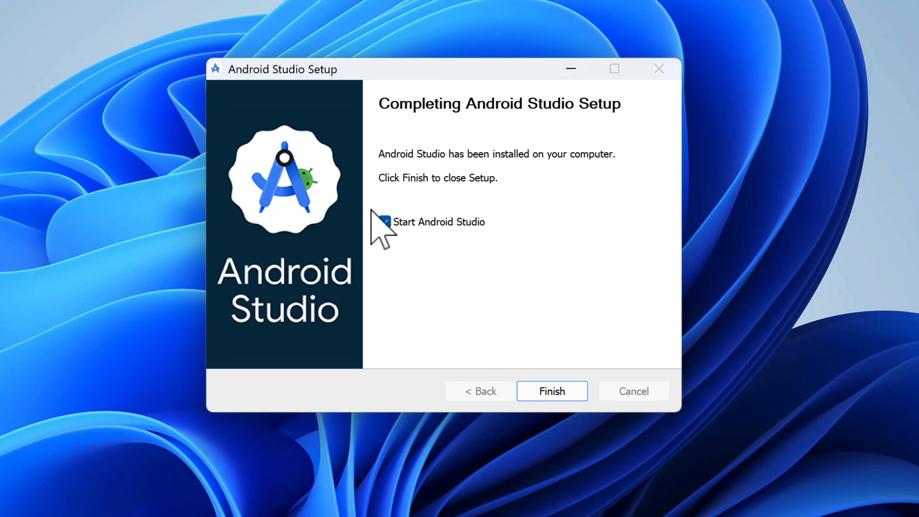
- Start Android Studio from the completed installer, decline sending usage statistics, and proceed through the setup wizard with the Standard setup type
click(561, 394)
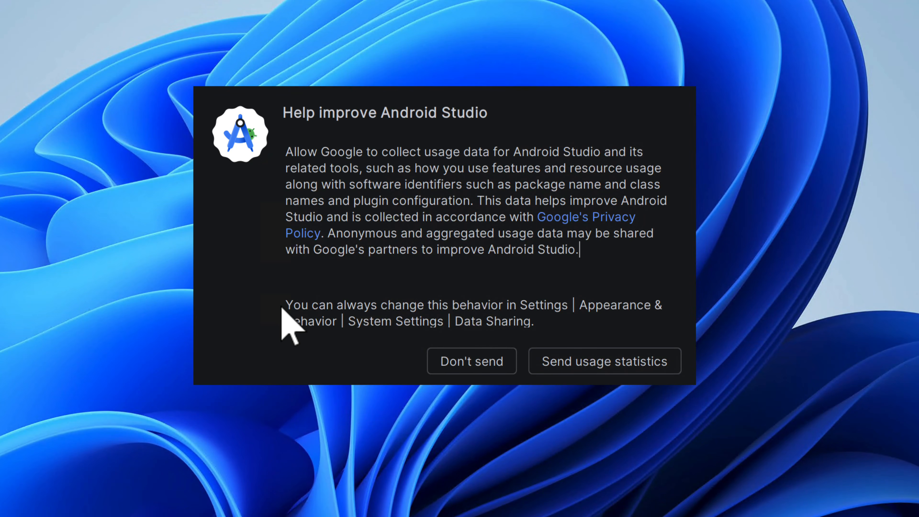
click(457, 367)
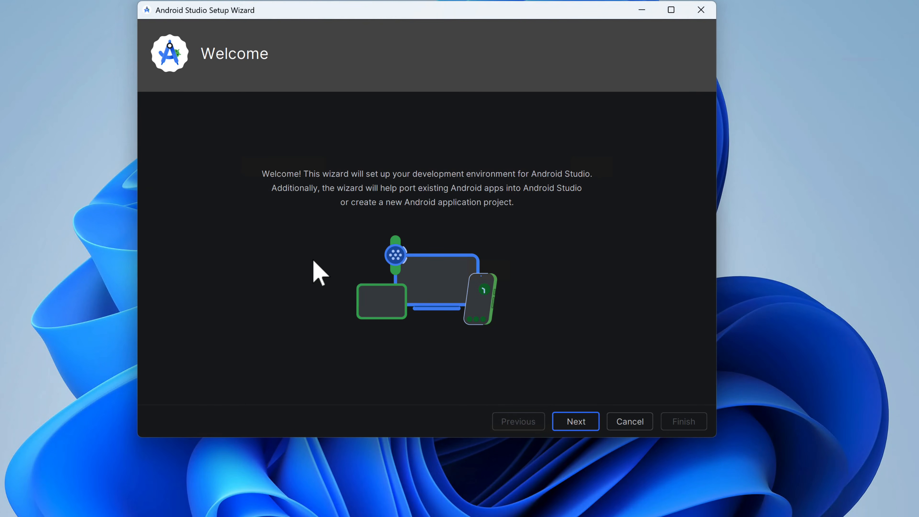
click(570, 423)
click(574, 422)
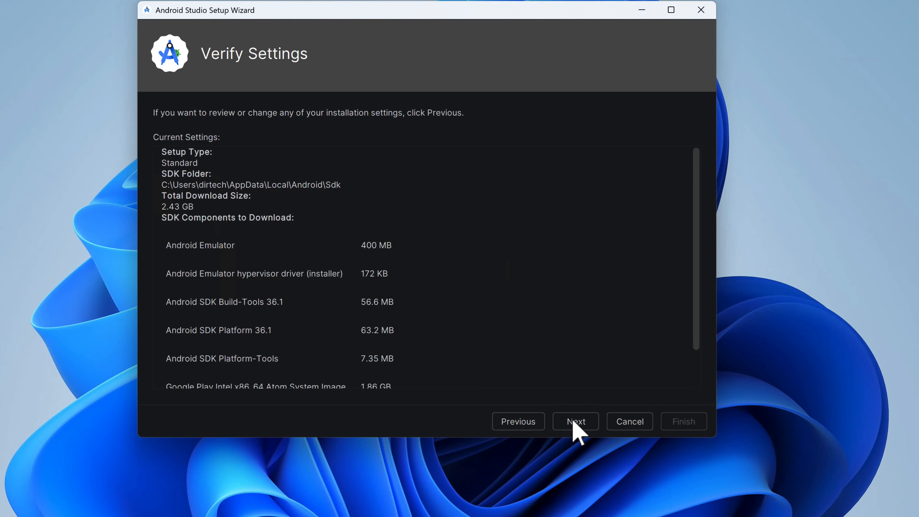
scroll(466, 342, down, 2)
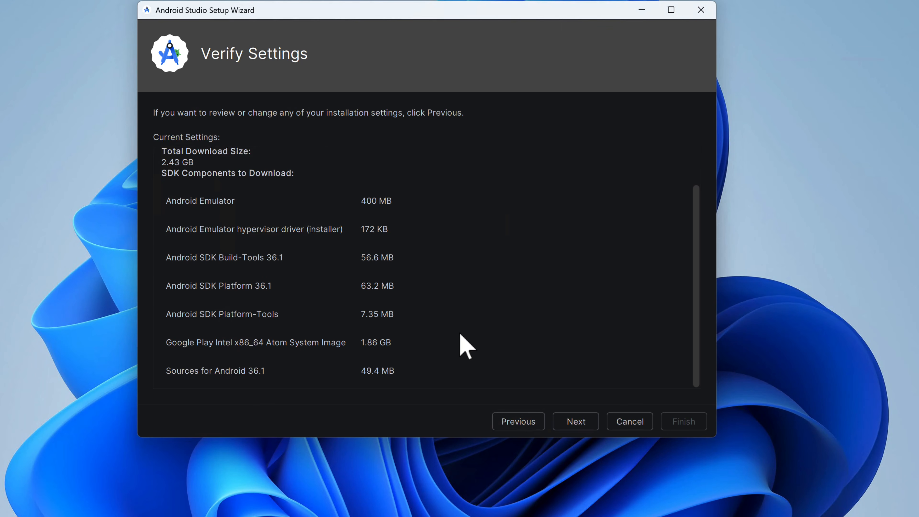
click(575, 421)
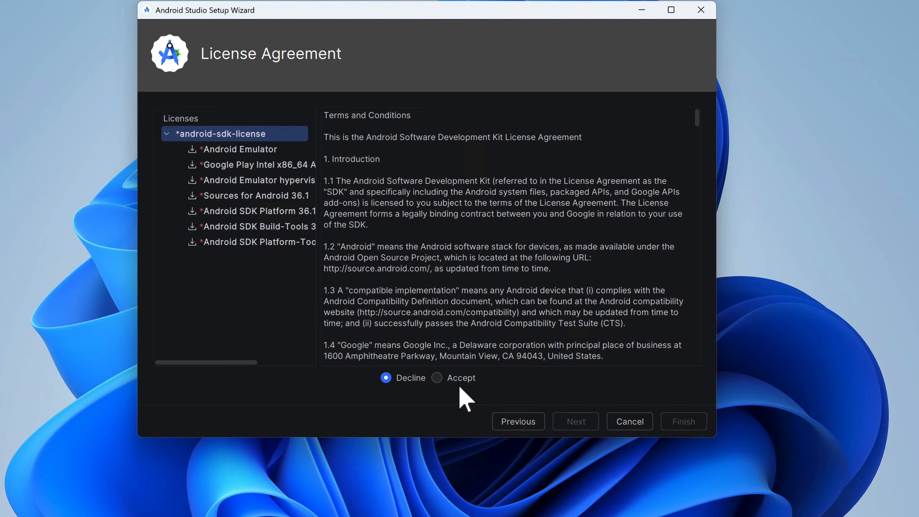
- Accept the android-sdk-license, download the SDK components with the details shown, and finish the setup wizard
click(436, 378)
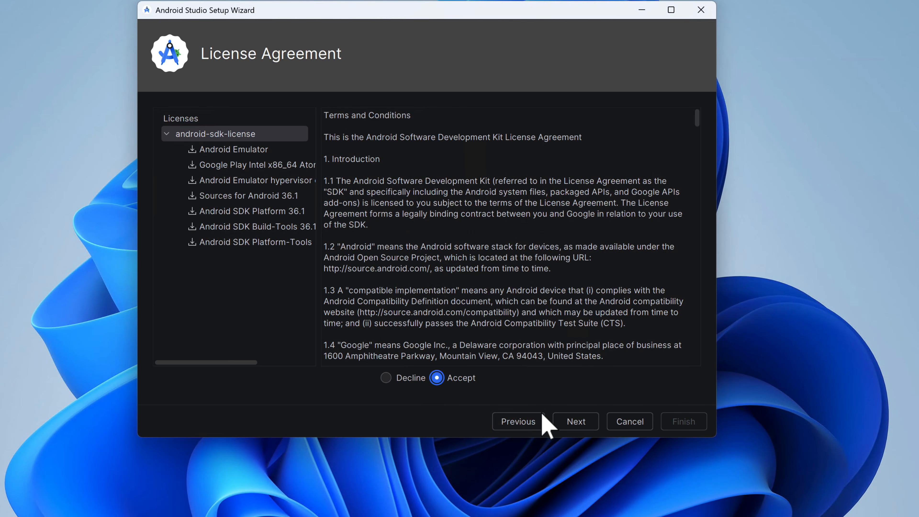
click(575, 423)
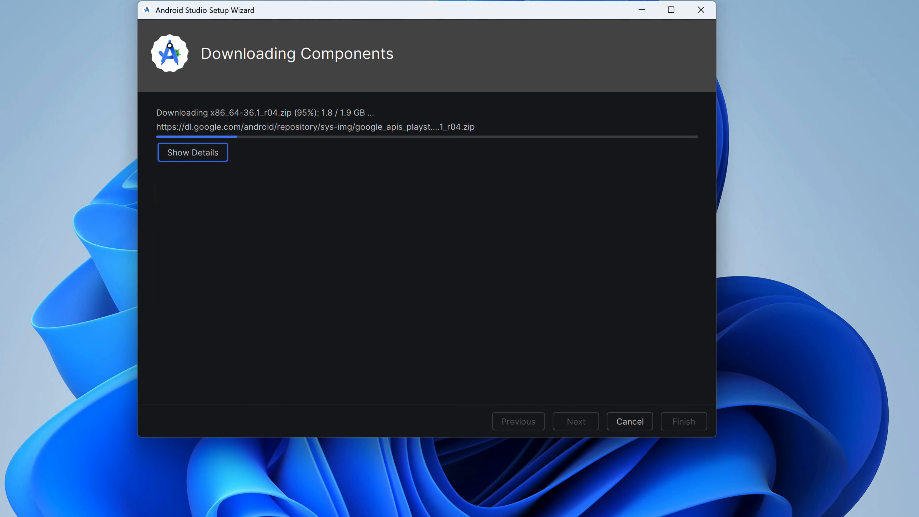
click(192, 153)
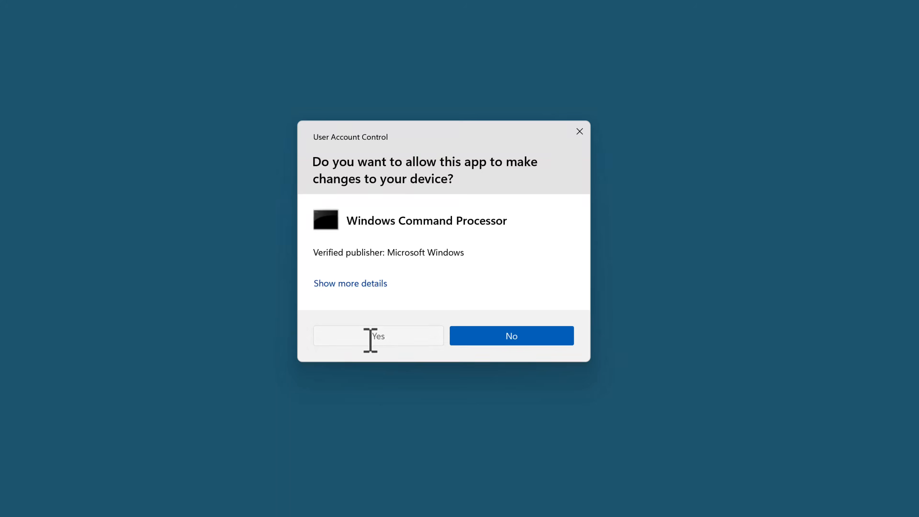
click(370, 339)
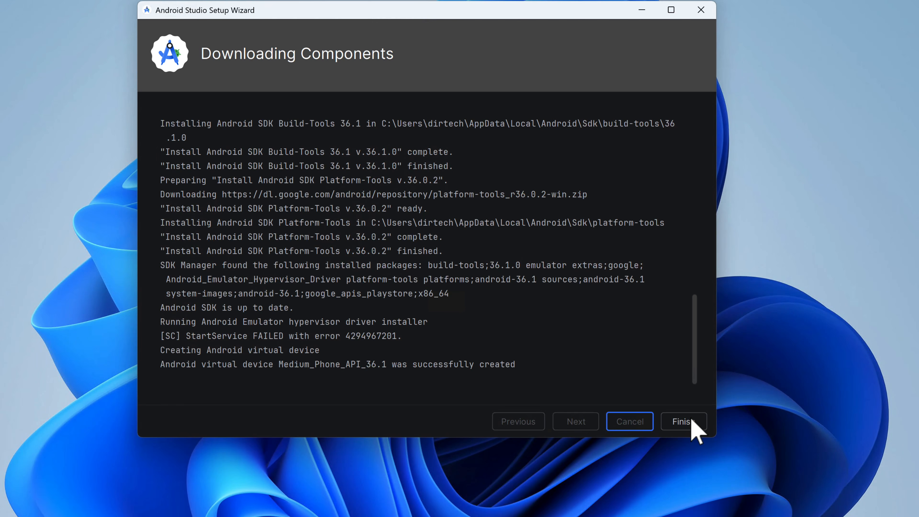
click(692, 426)
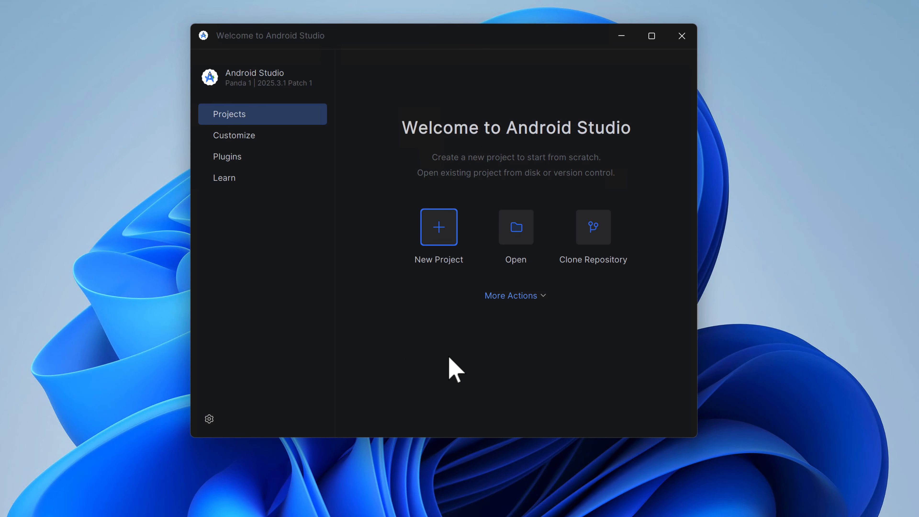
- Install the Android CANARY Preview platform, revision 9, through the SDK Manager and close the settings
click(512, 299)
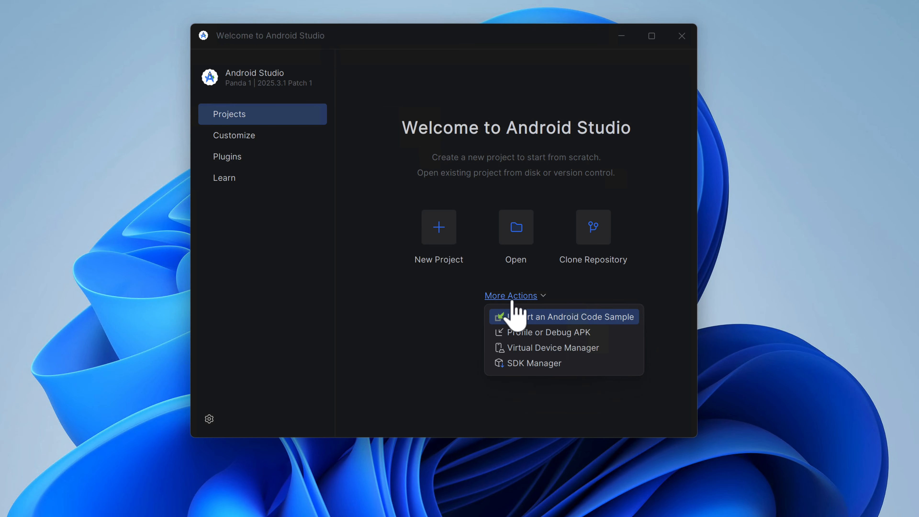
click(530, 364)
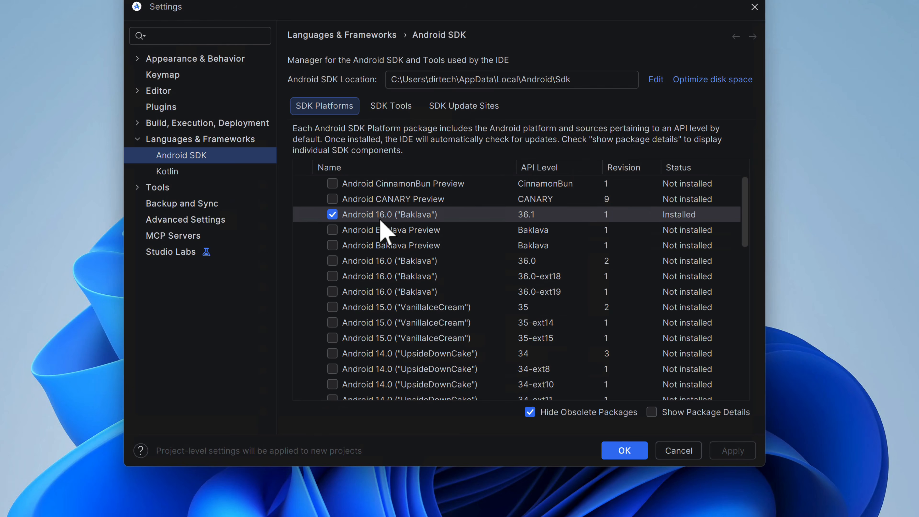
click(332, 200)
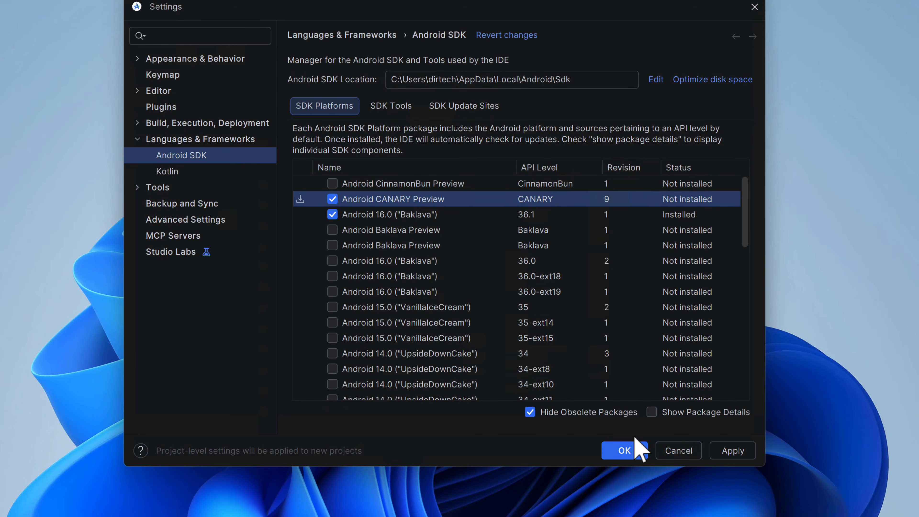
click(730, 450)
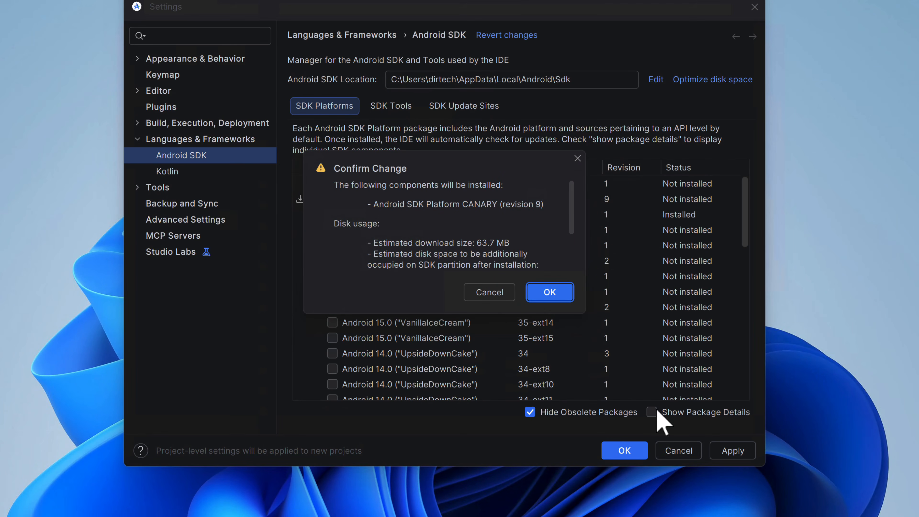
click(539, 291)
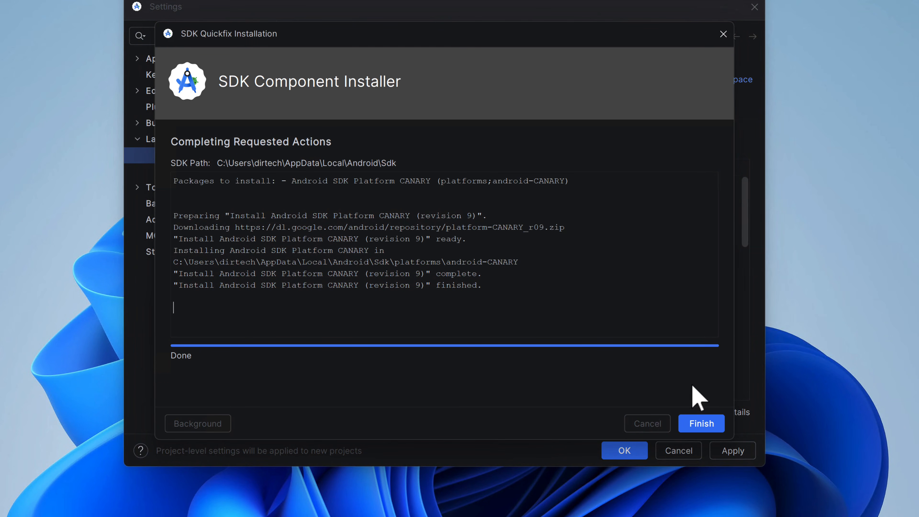
click(703, 423)
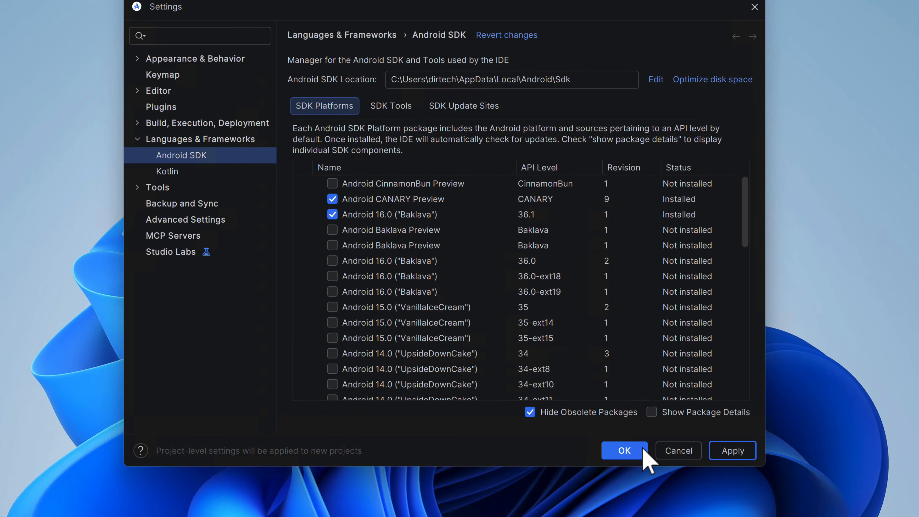
click(618, 451)
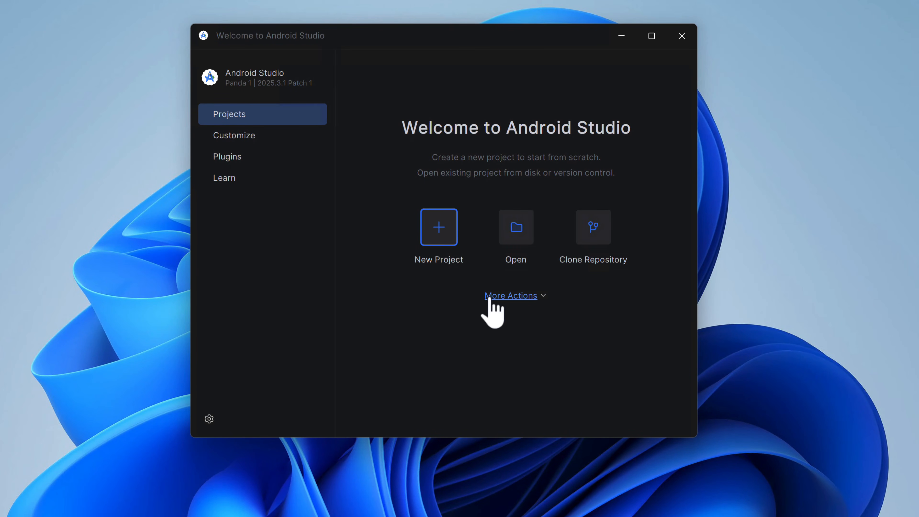
- Open the Virtual Device Manager and allow adb to access public and private networks
click(498, 295)
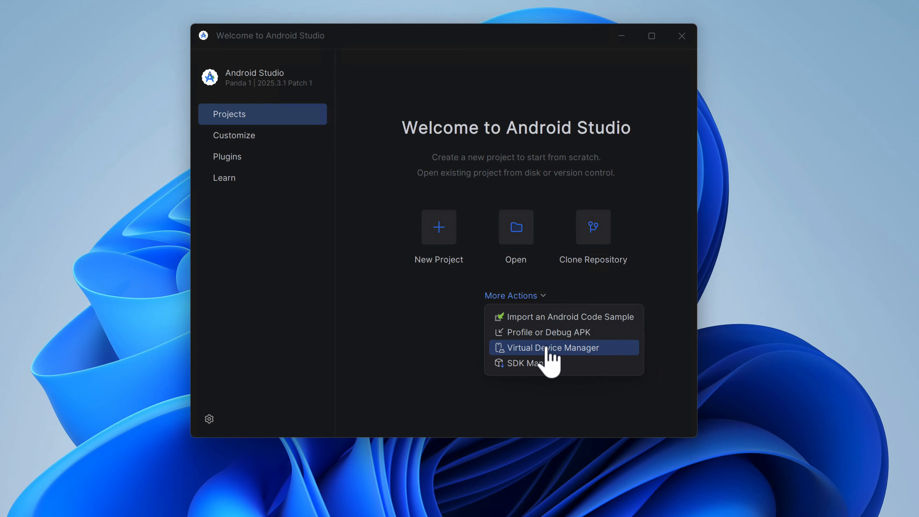
click(546, 348)
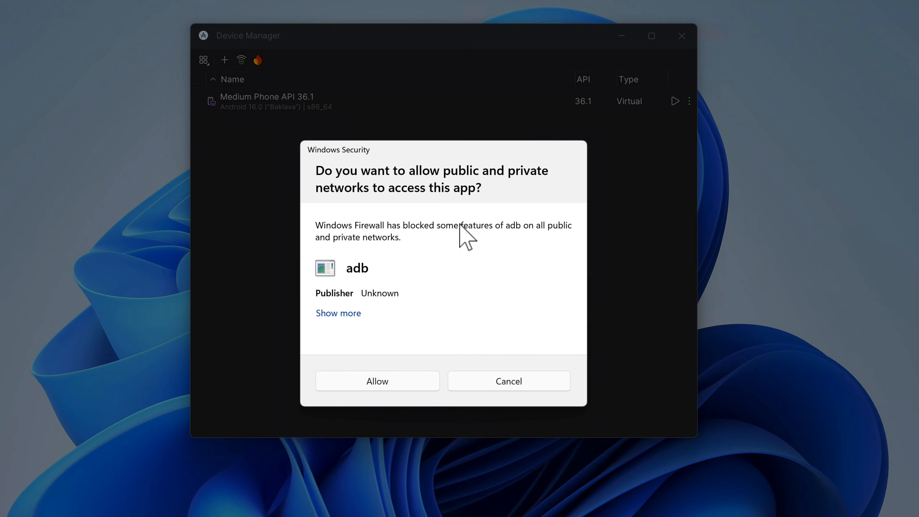
click(363, 385)
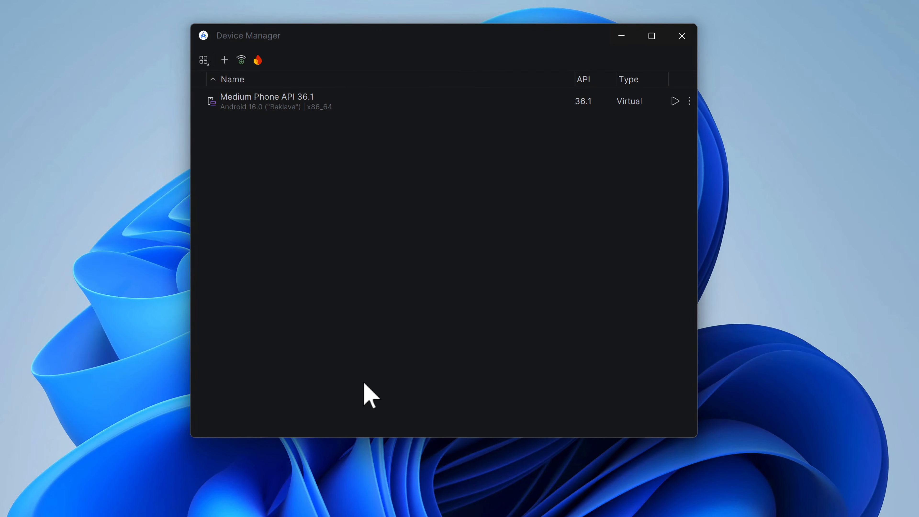
- Create a Pixel 9 Pro XL virtual device with API 36.0, Google Play Store services and the Google Play Intel x86_64 Atom system image
click(224, 60)
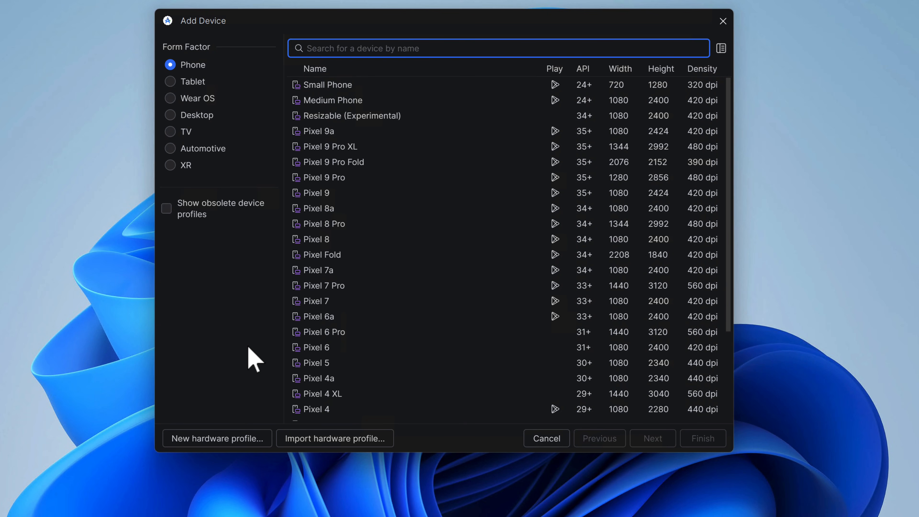
click(328, 148)
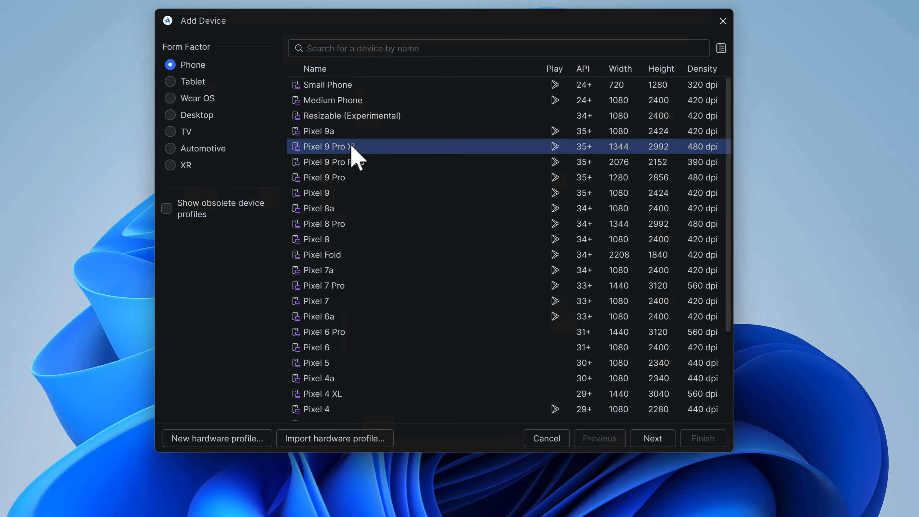
click(651, 437)
click(399, 201)
click(410, 199)
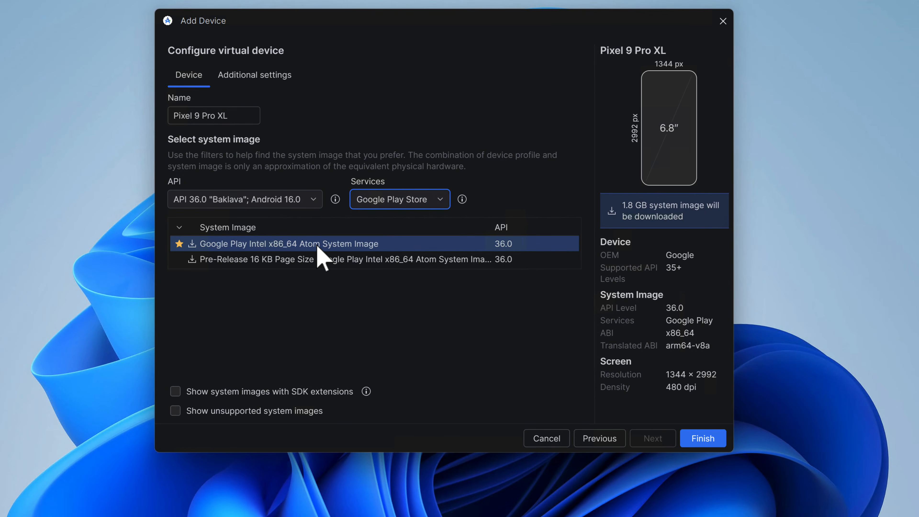
click(701, 437)
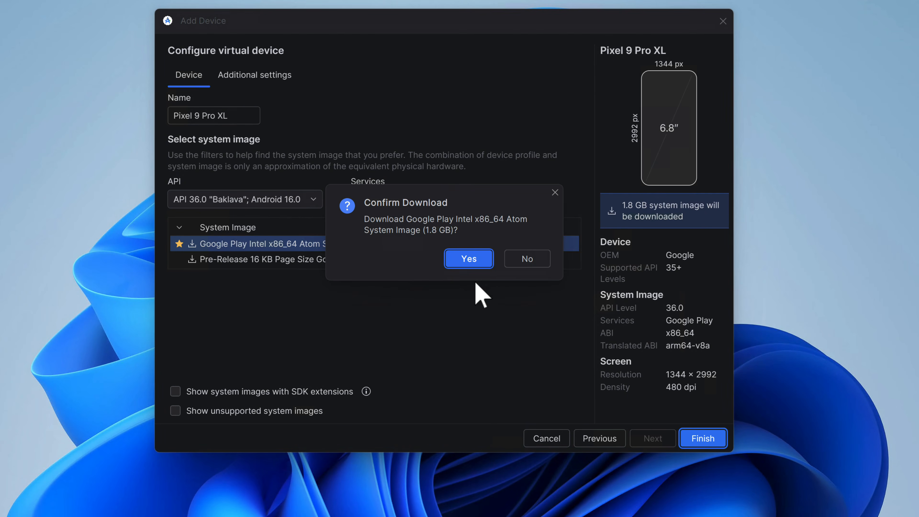
click(469, 258)
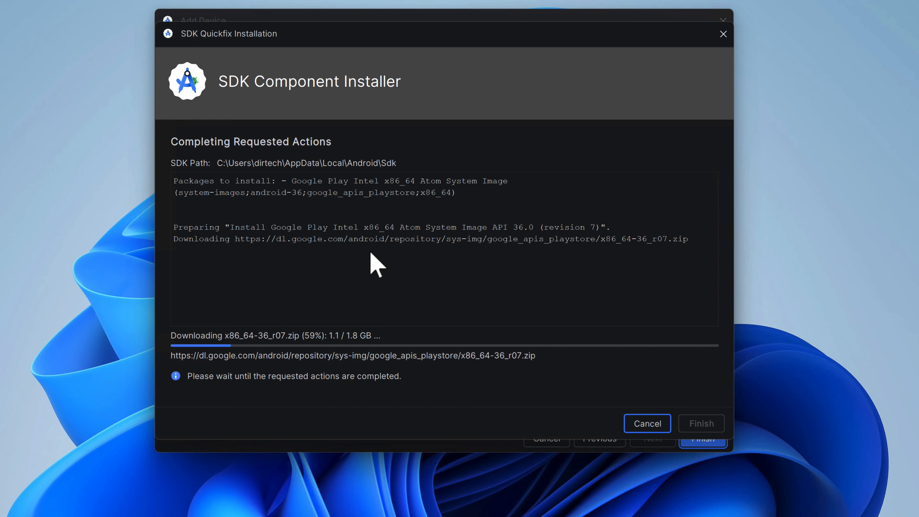
click(702, 427)
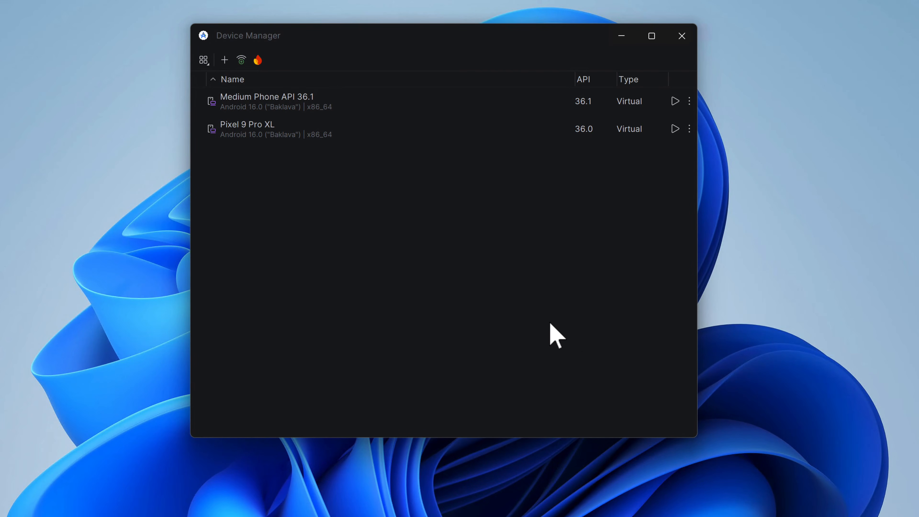
- Create a Pixel Tablet virtual device with API 35 and the Google Play Tablet Intel x86_64 Atom system image
click(224, 60)
click(175, 84)
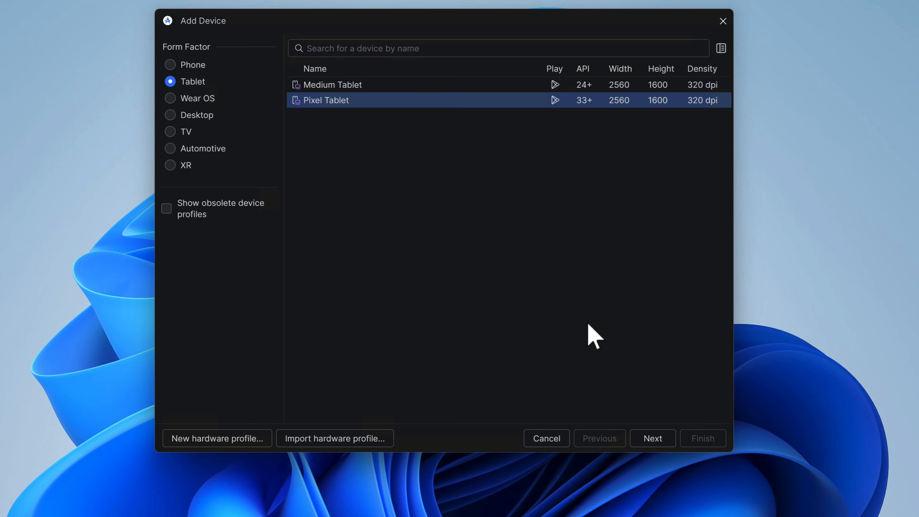
click(653, 439)
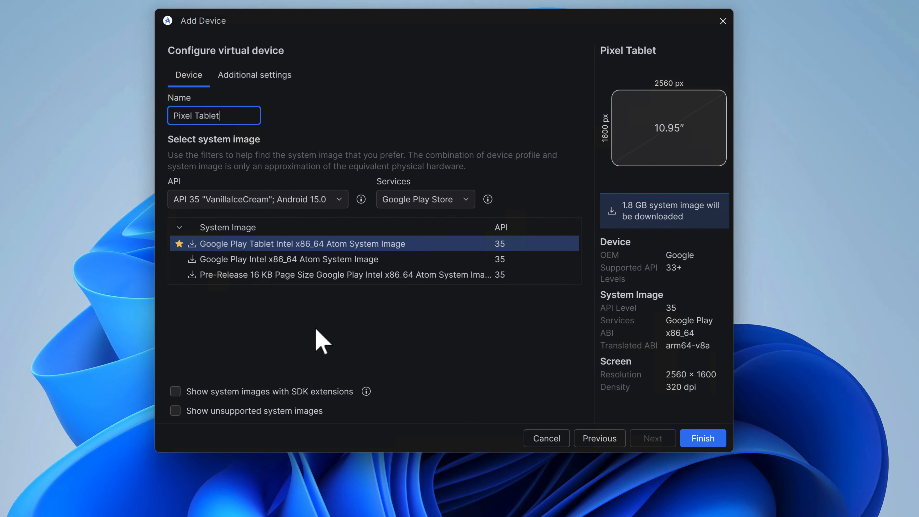
click(702, 438)
click(483, 266)
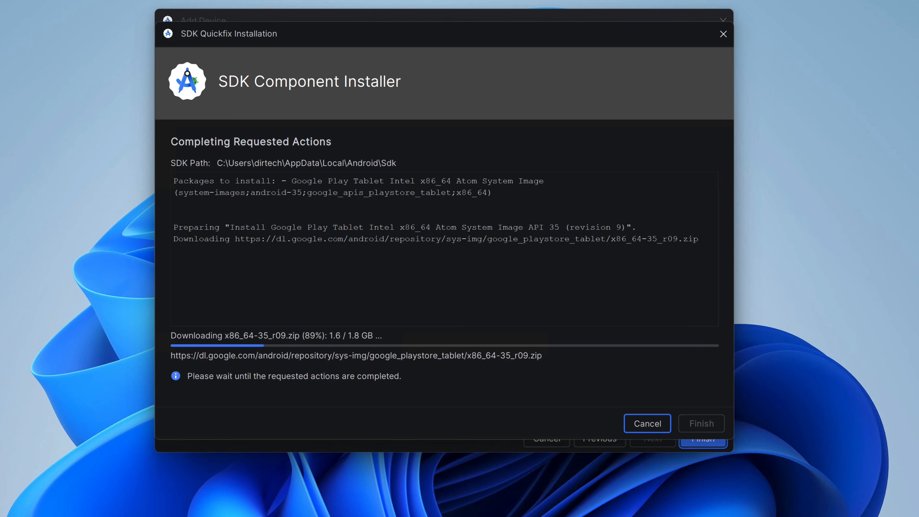
click(703, 424)
click(705, 438)
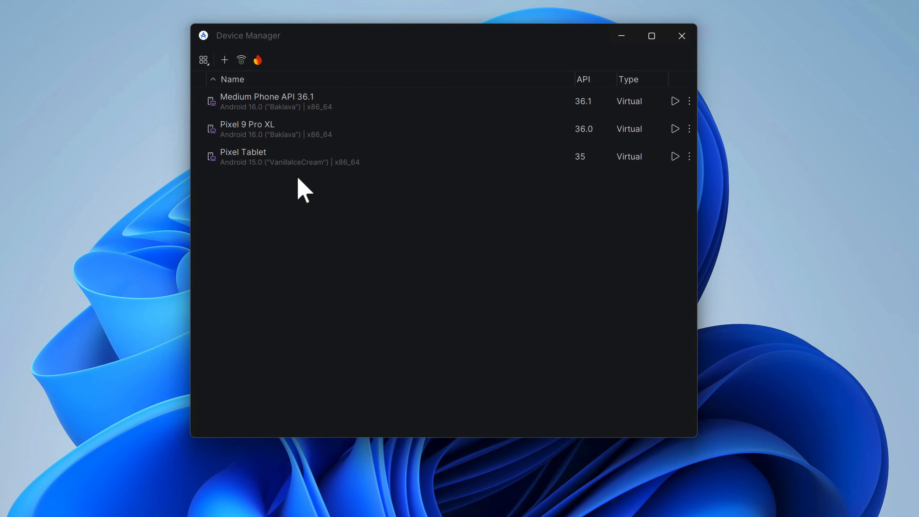
- Edit the Pixel Tablet virtual device's additional settings and set its internal storage to 40 GB
click(300, 158)
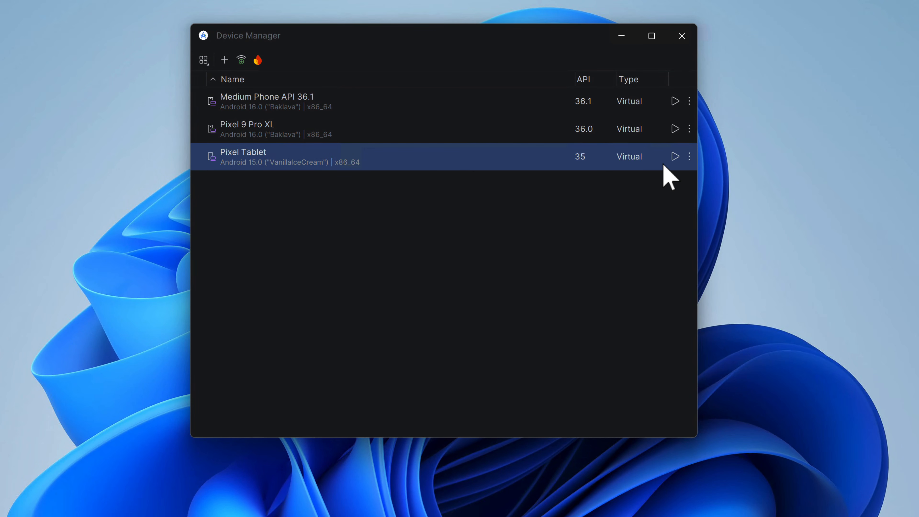
click(689, 156)
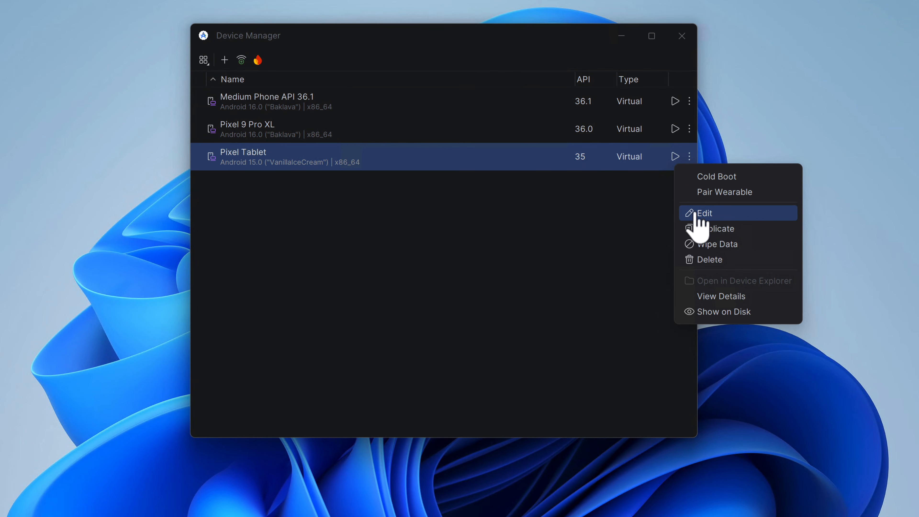
click(714, 214)
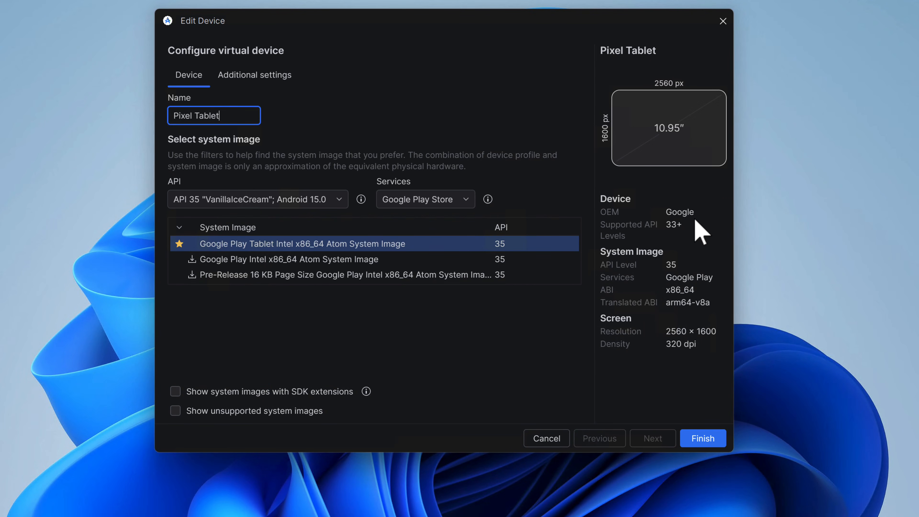
click(261, 75)
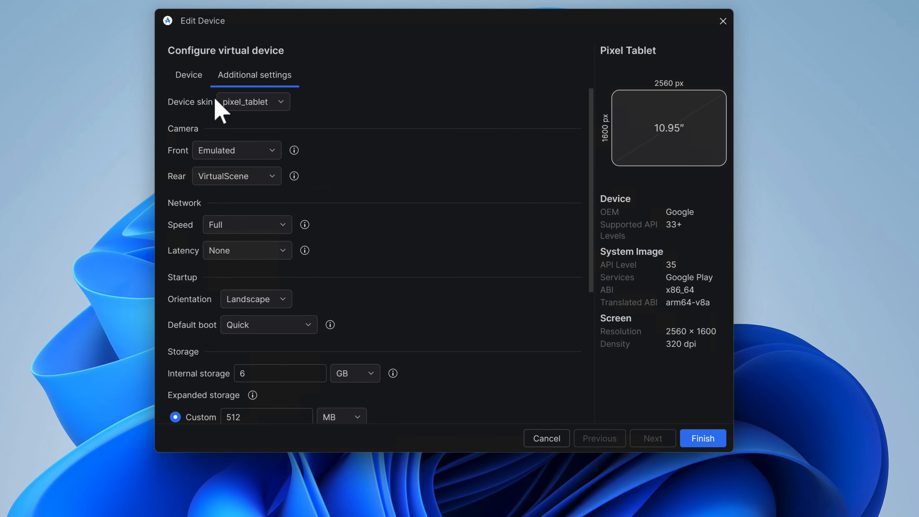
click(189, 77)
click(272, 76)
scroll(355, 281, down, 5)
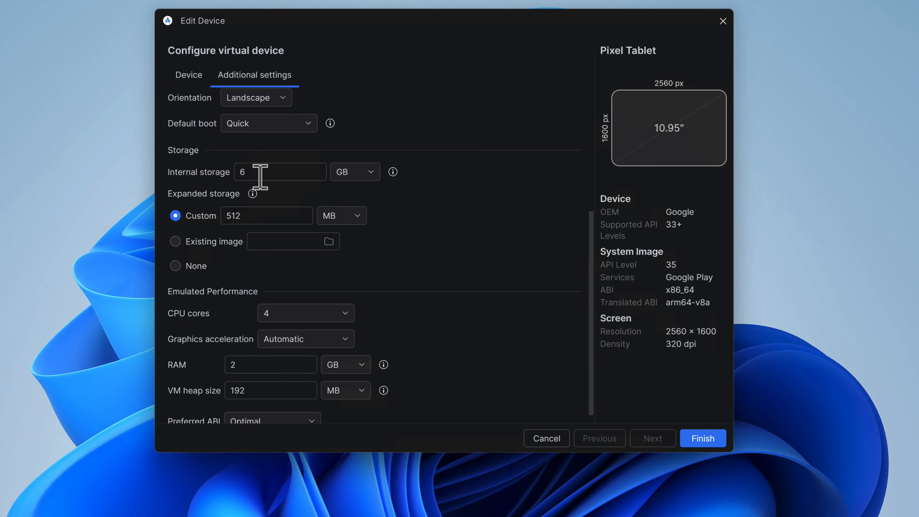
double_click(260, 177)
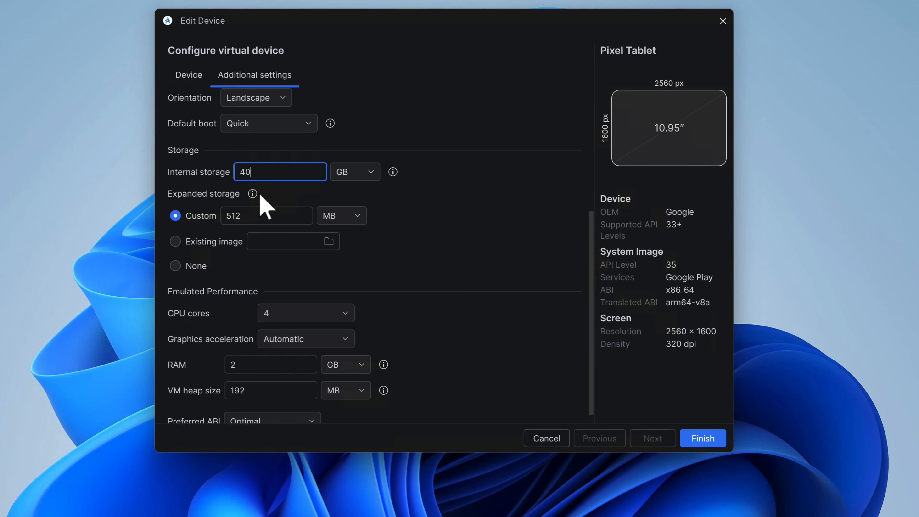
- Set the Pixel Tablet's RAM to 8 GB and VM heap size to 521 MB, and save the device
double_click(268, 364)
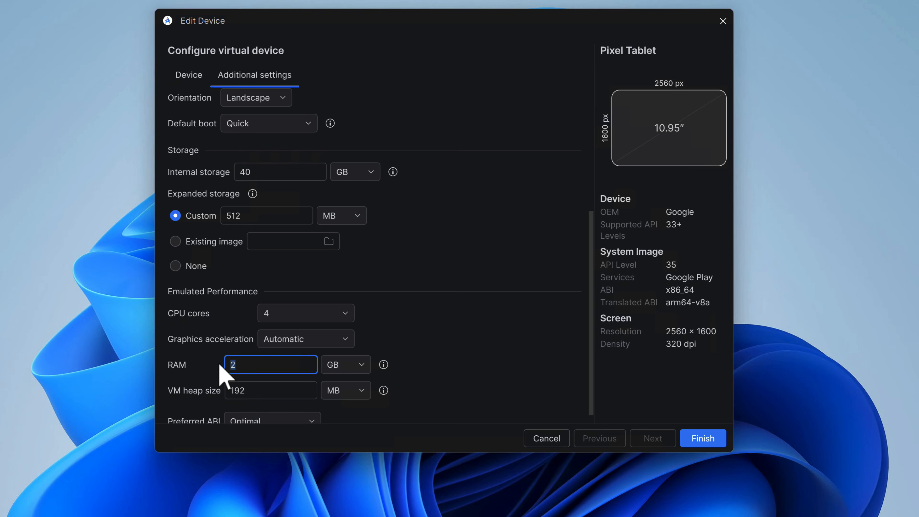
scroll(282, 406, down, 1)
double_click(255, 380)
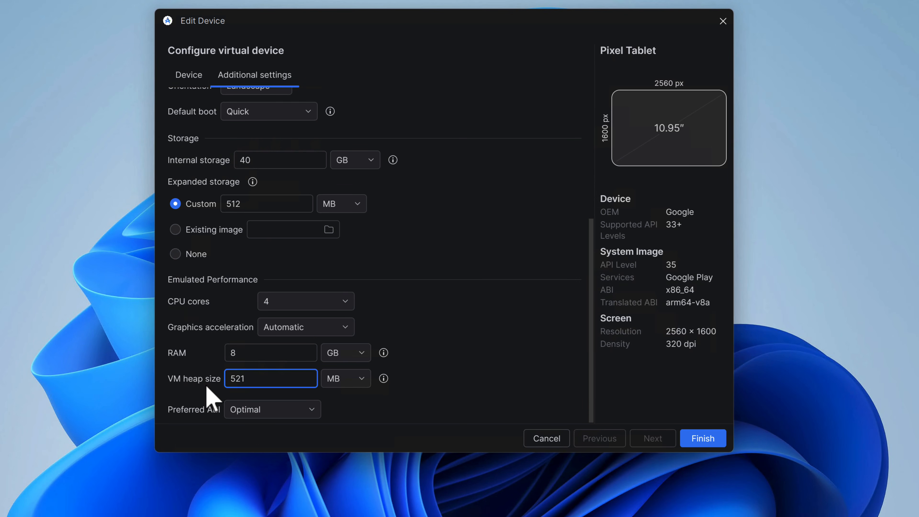
scroll(395, 271, up, 5)
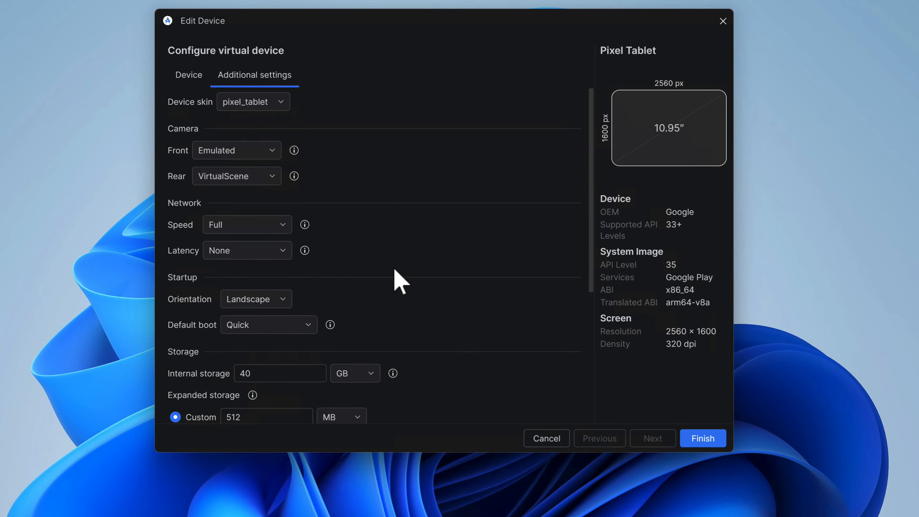
scroll(400, 280, down, 5)
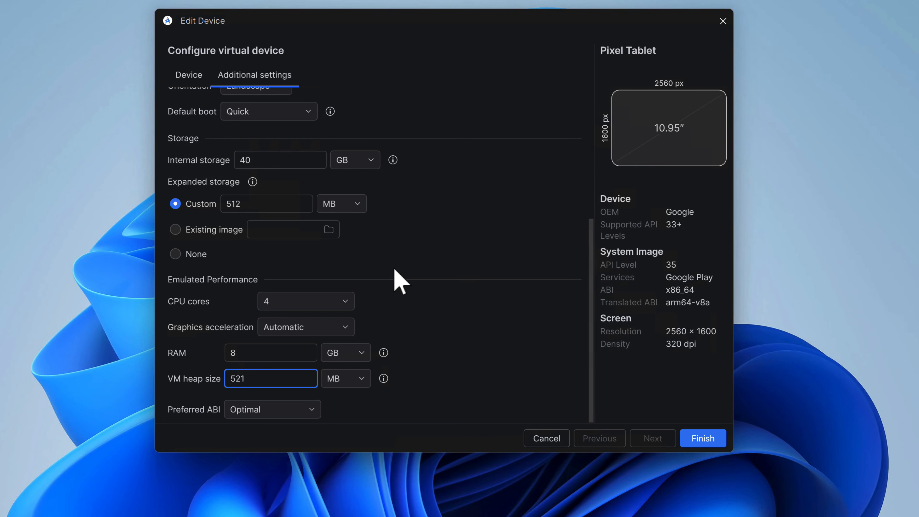
click(348, 302)
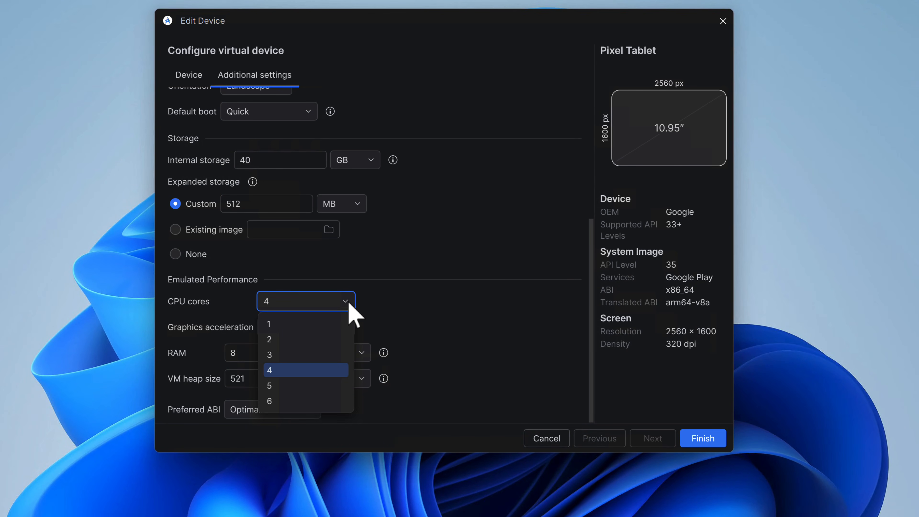
click(403, 318)
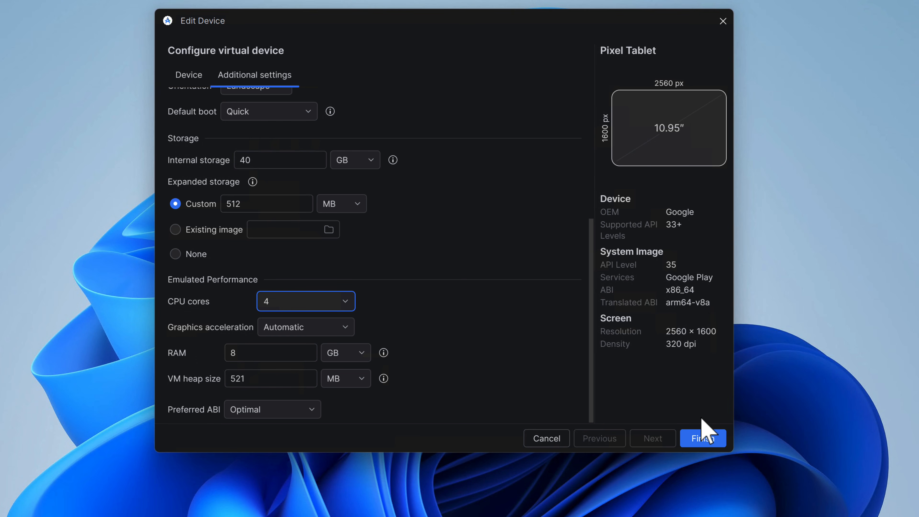
click(709, 442)
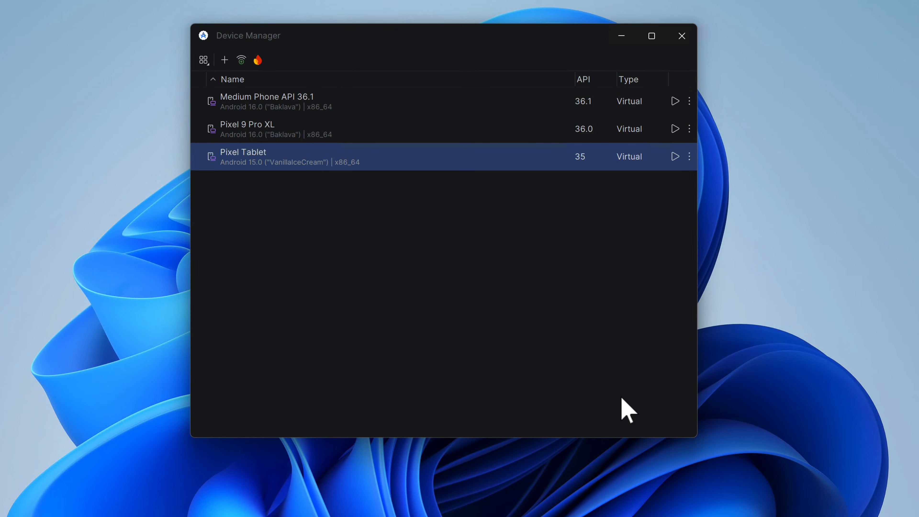
- Edit the Pixel 9 Pro XL virtual device's additional settings and set its internal storage to 32 GB
click(689, 129)
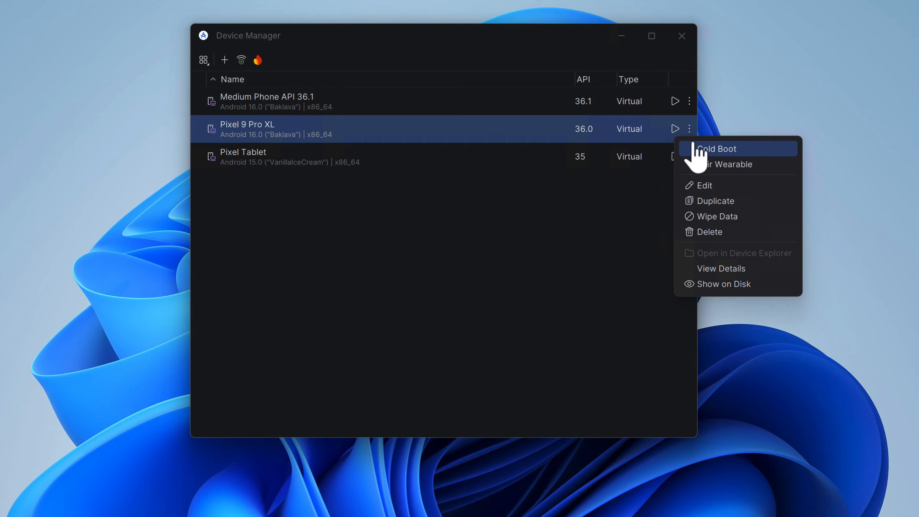
click(705, 184)
click(252, 81)
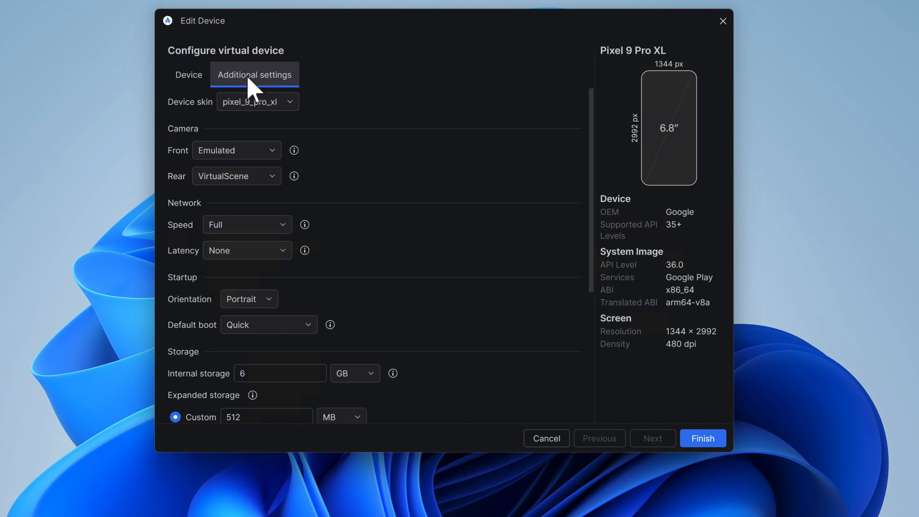
scroll(346, 286, down, 3)
scroll(347, 280, up, 1)
scroll(347, 282, down, 1)
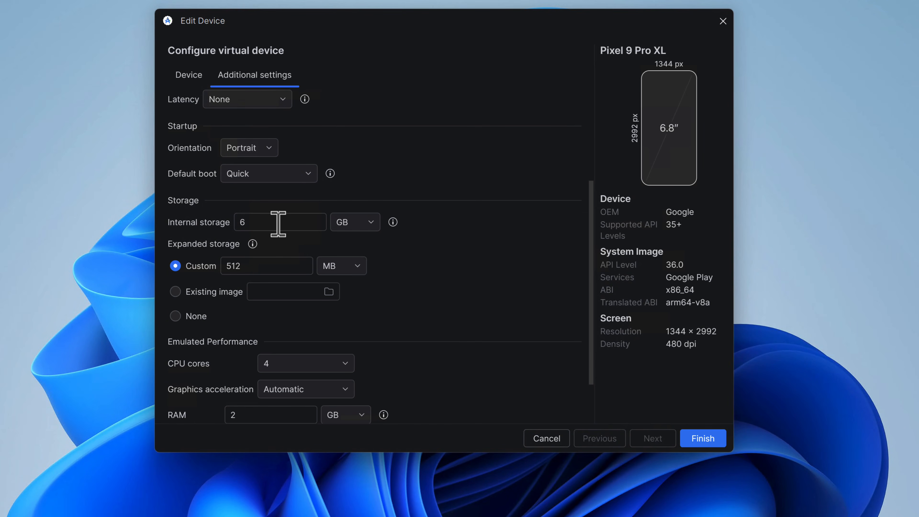
double_click(277, 222)
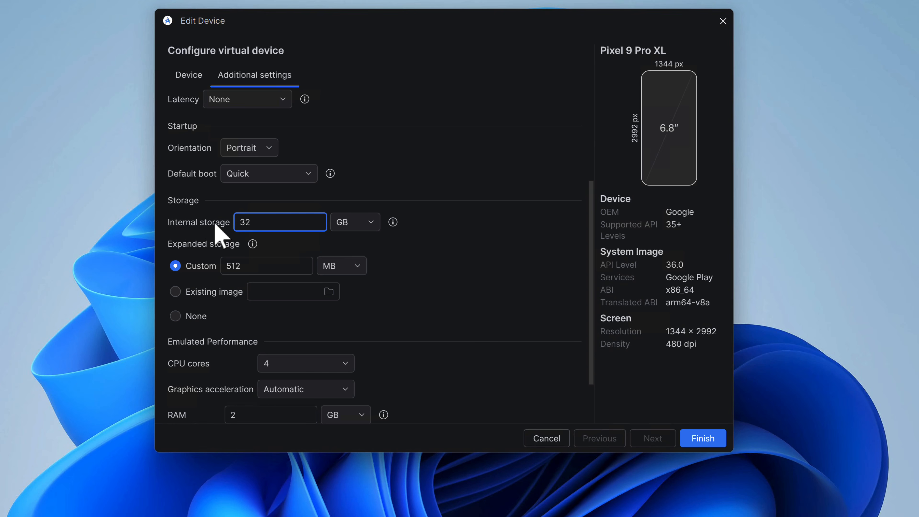
text(32)
- Set the Pixel 9 Pro XL's RAM to 8 GB and VM heap size to 512 MB, and save the device
scroll(342, 353, down, 1)
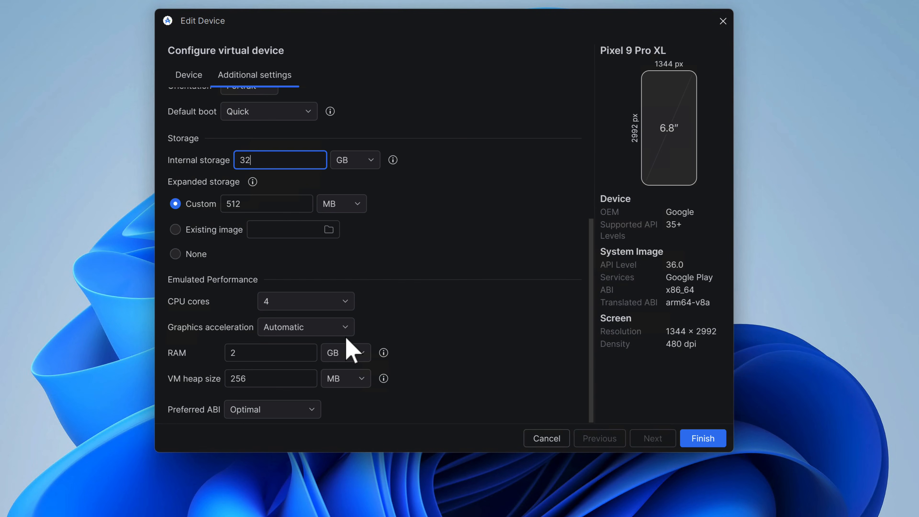
double_click(261, 356)
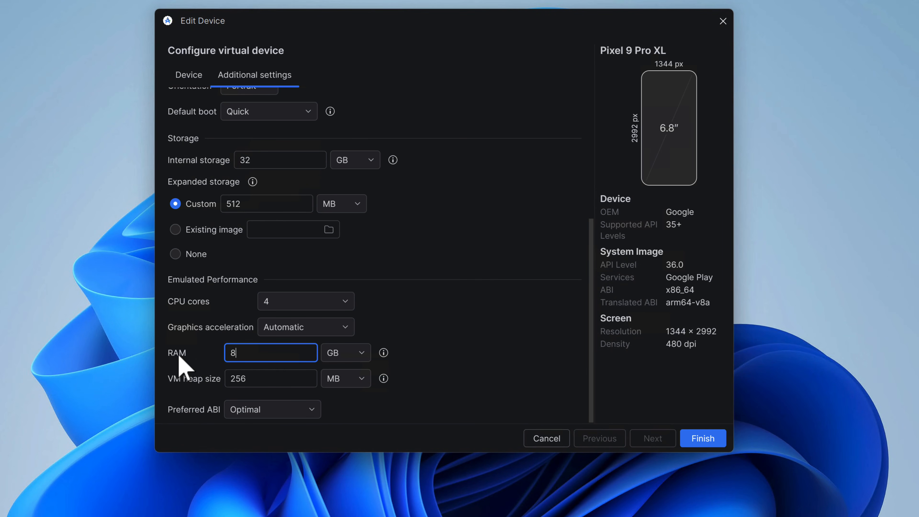
double_click(262, 378)
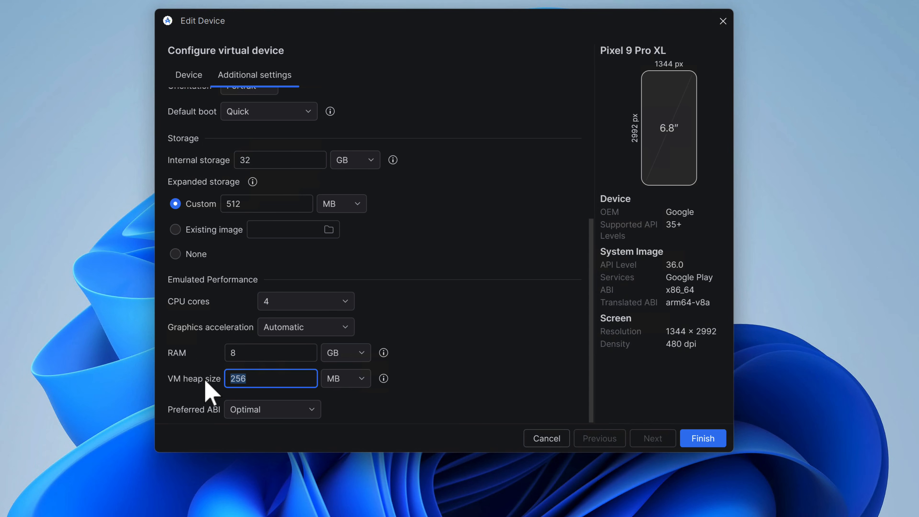
text(512)
click(713, 438)
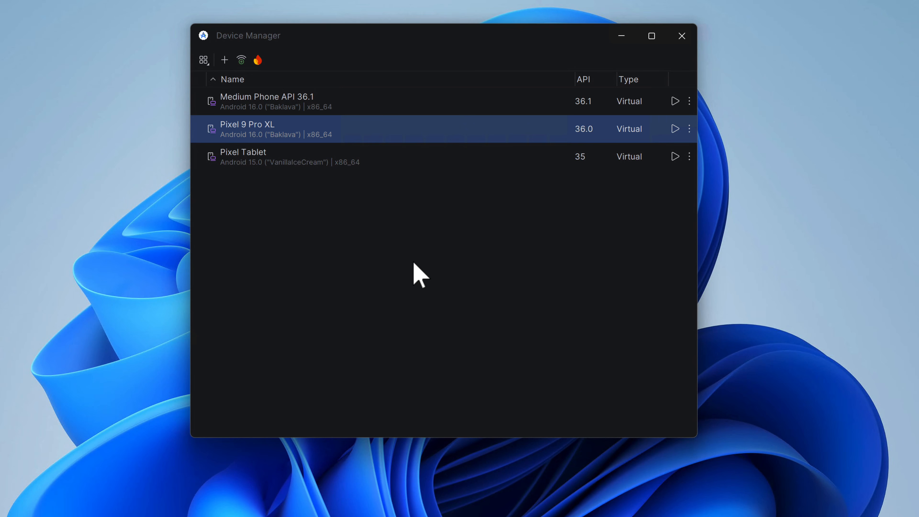
- Start the Pixel 9 Pro XL virtual device and move its emulator window and the Device Manager apart
click(305, 164)
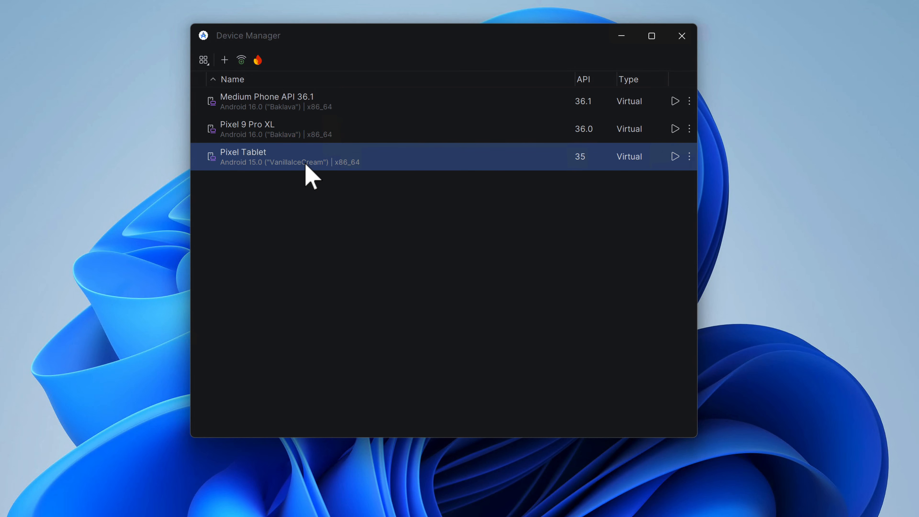
click(313, 135)
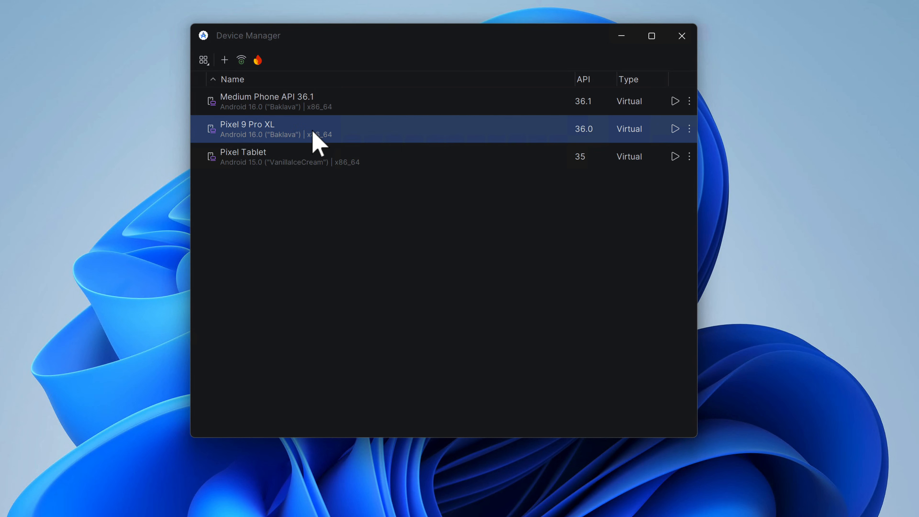
click(675, 129)
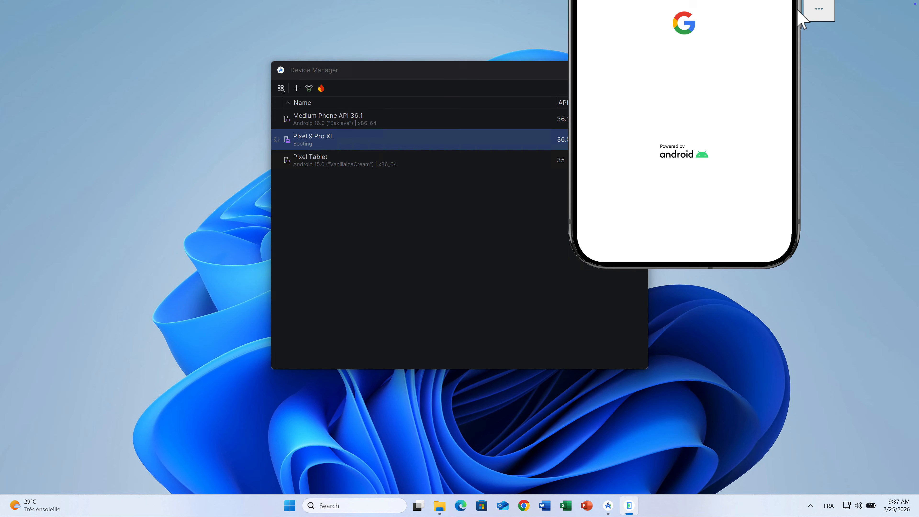
drag(803, 27, 847, 251)
drag(421, 71, 359, 79)
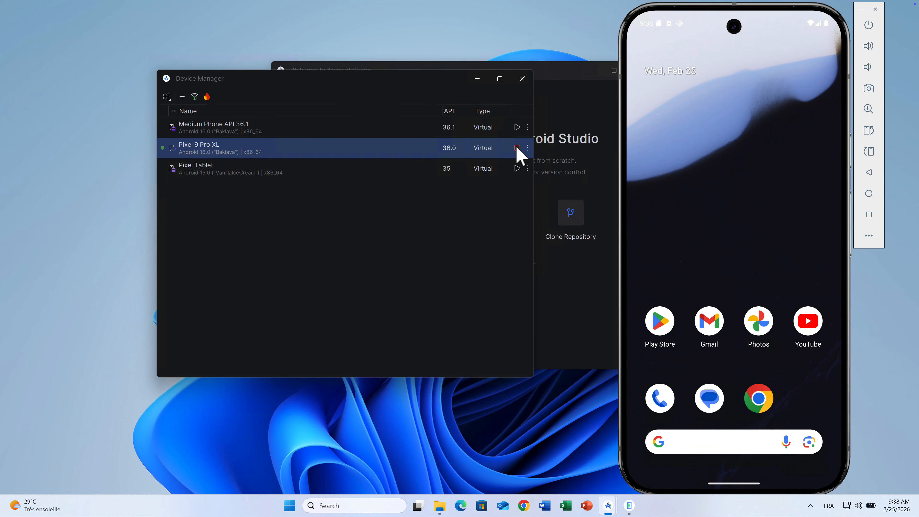
- Minimize the Android Studio welcome window and the Device Manager, leaving only the phone emulator on the desktop
click(745, 169)
click(590, 76)
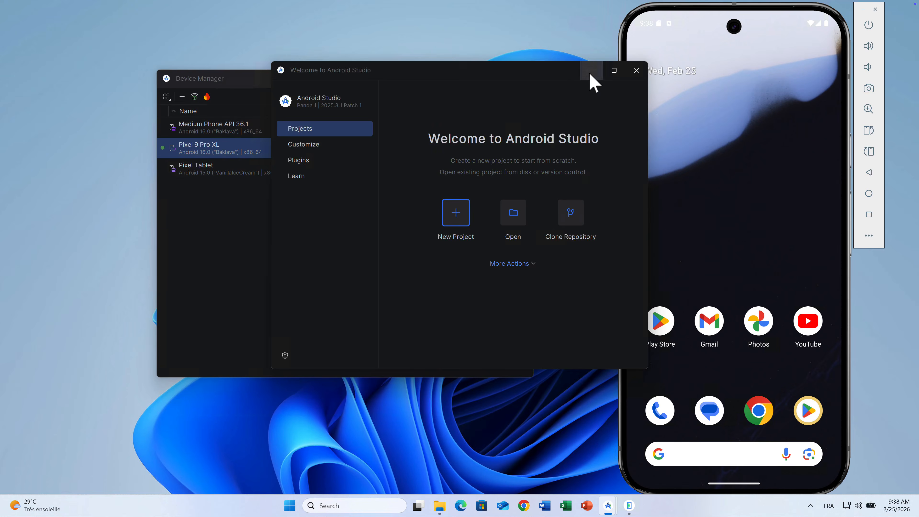
click(590, 75)
click(478, 80)
- Open the Play Store on the Pixel 9 Pro XL emulator and swipe up to leave it
click(660, 324)
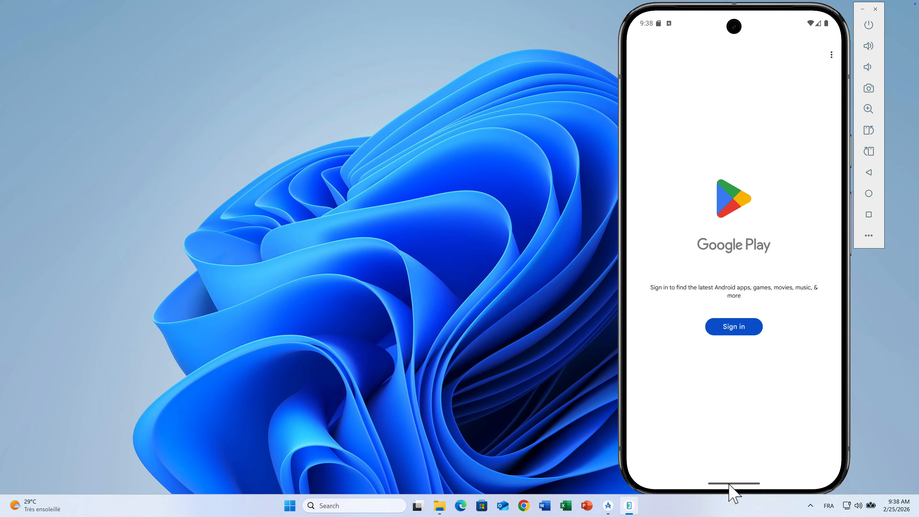
drag(728, 490, 752, 308)
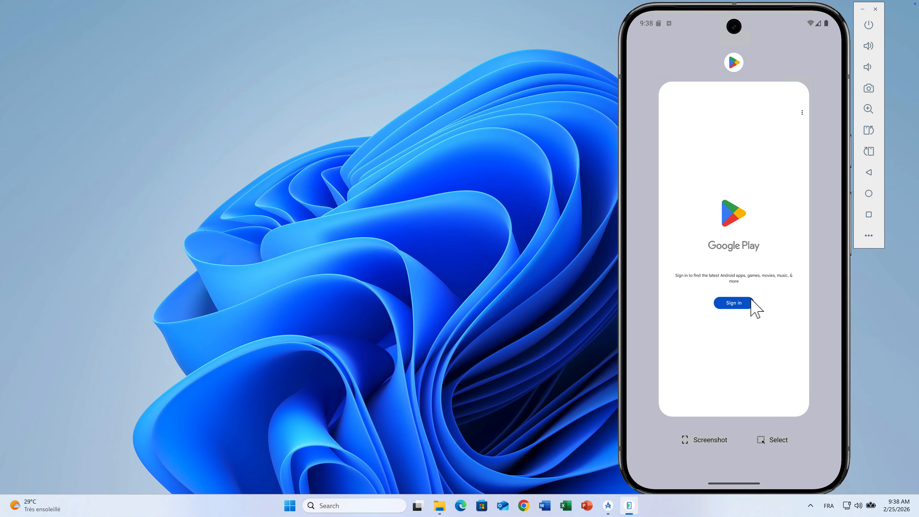
drag(728, 493, 724, 468)
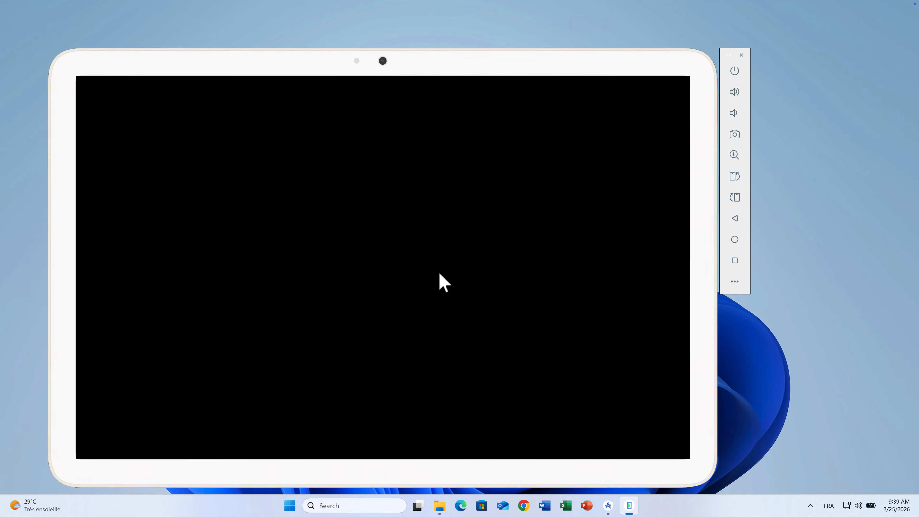
- Open the Play Store on the Pixel Tablet emulator and dismiss the Taskbar tips
drag(311, 47, 307, 45)
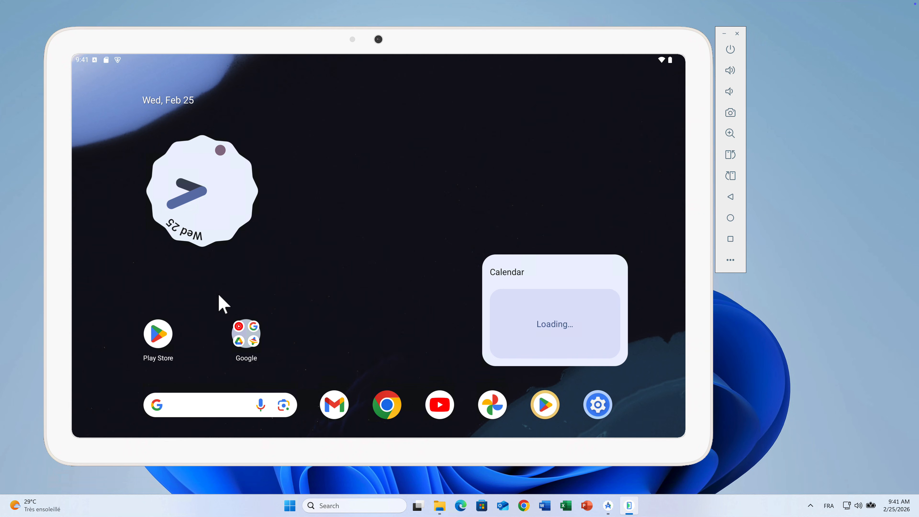
click(158, 333)
click(201, 211)
click(352, 431)
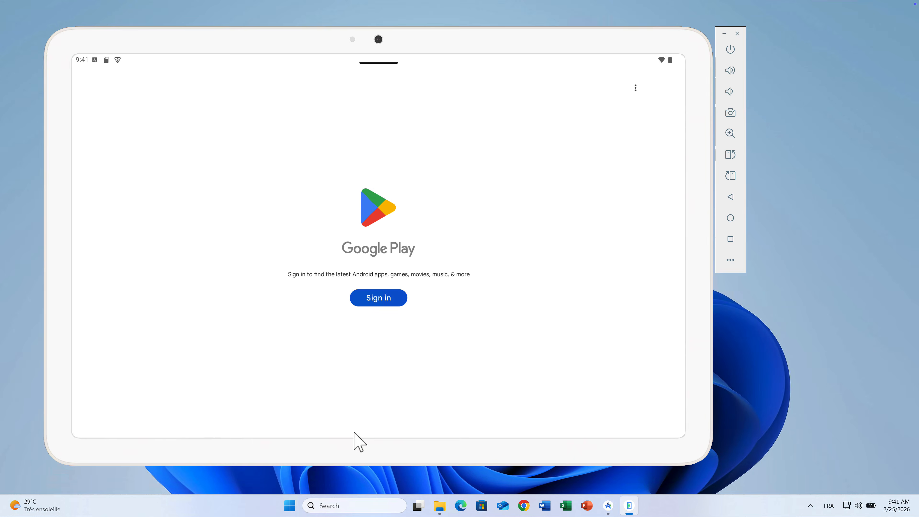
click(264, 411)
click(614, 251)
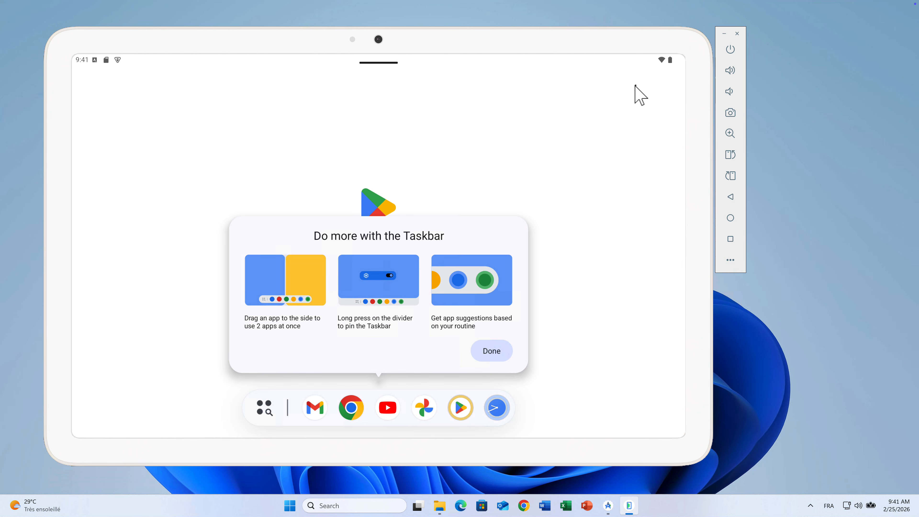
click(491, 351)
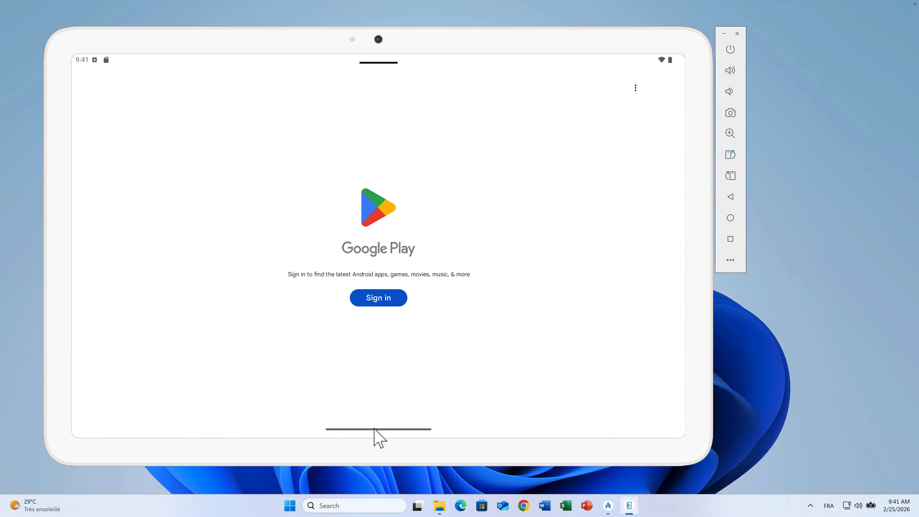
click(352, 436)
click(91, 84)
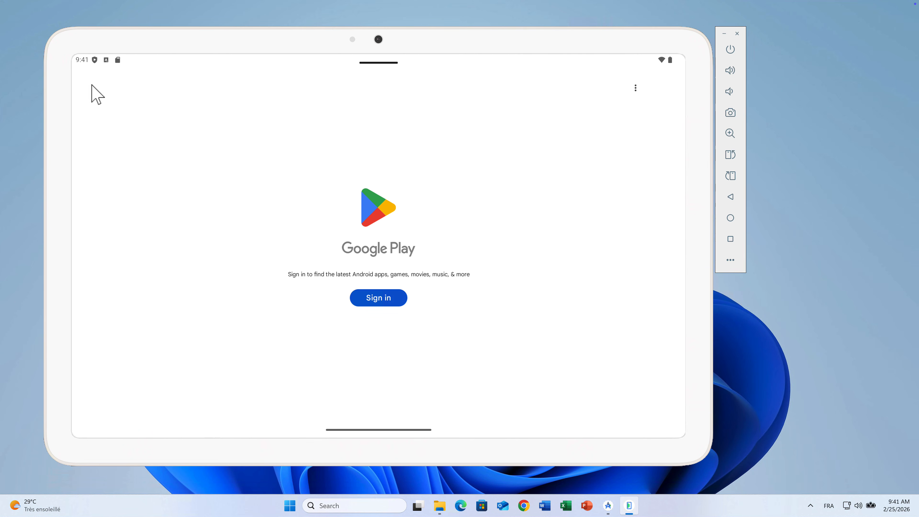
drag(236, 439, 259, 442)
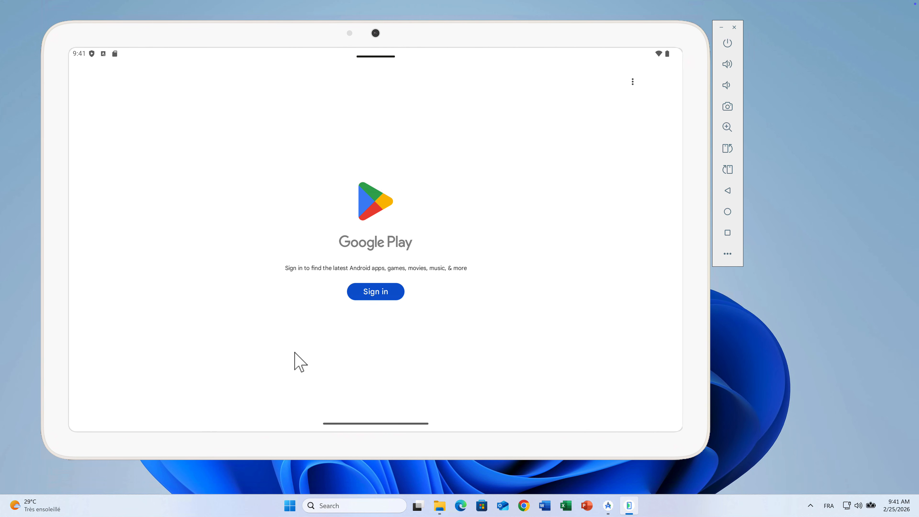